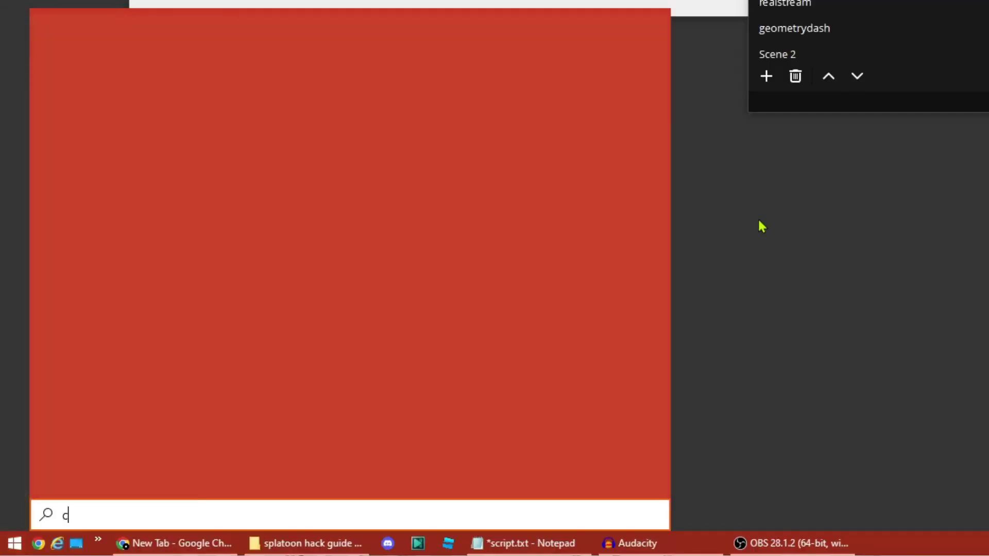
Open Control Panel and view the installed programs in Programs and Features to check for Java.
type("ontrol panel")
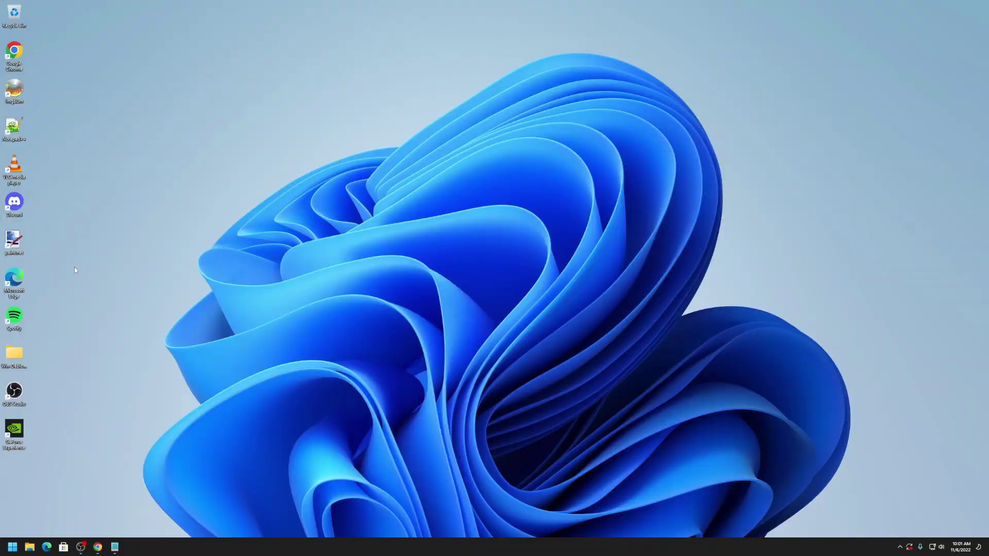
left_click(9, 548)
type("controol pane")
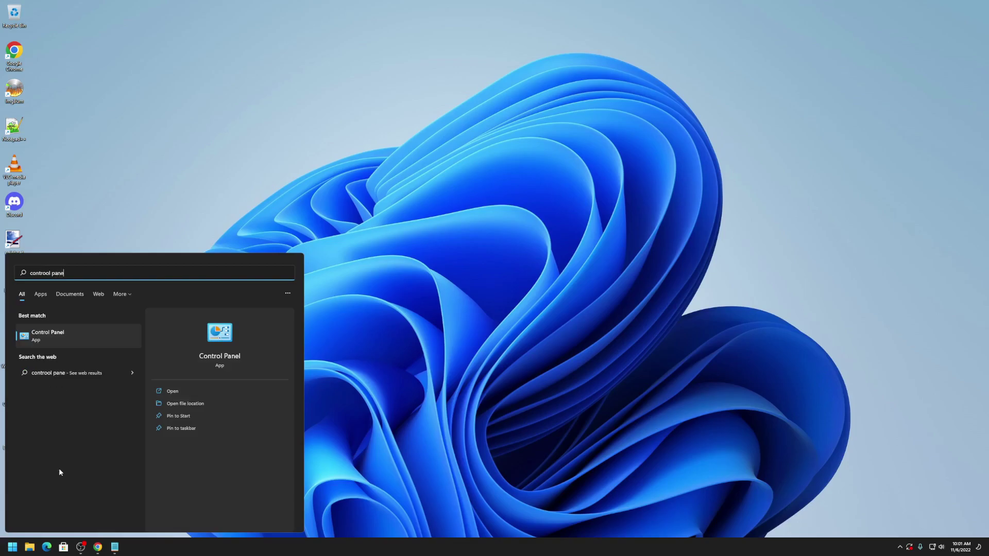
key("Return")
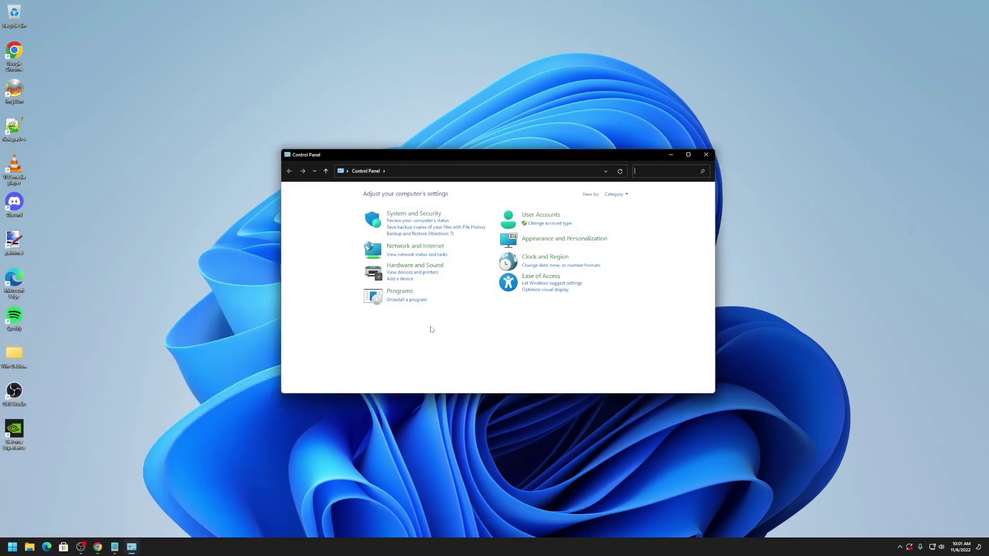
left_click(397, 291)
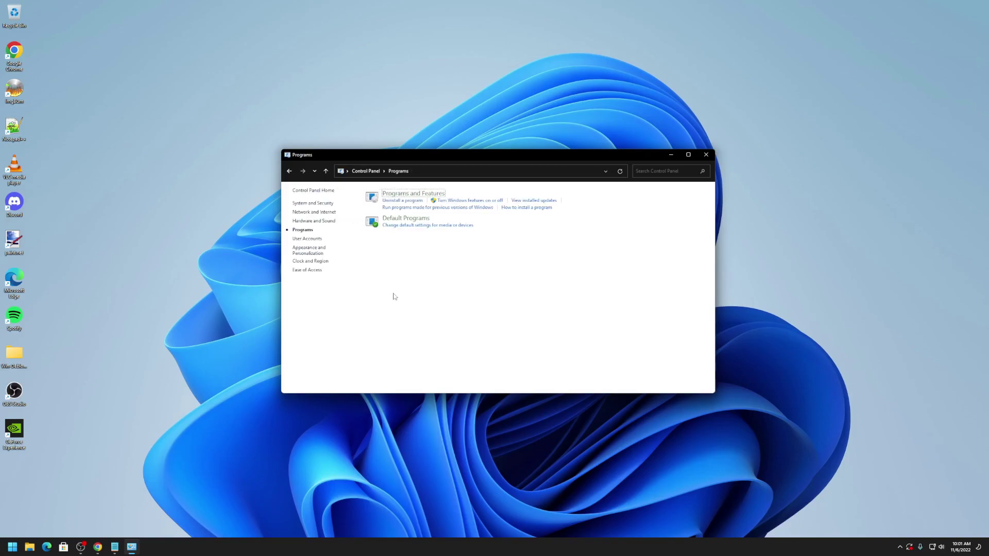
left_click(408, 195)
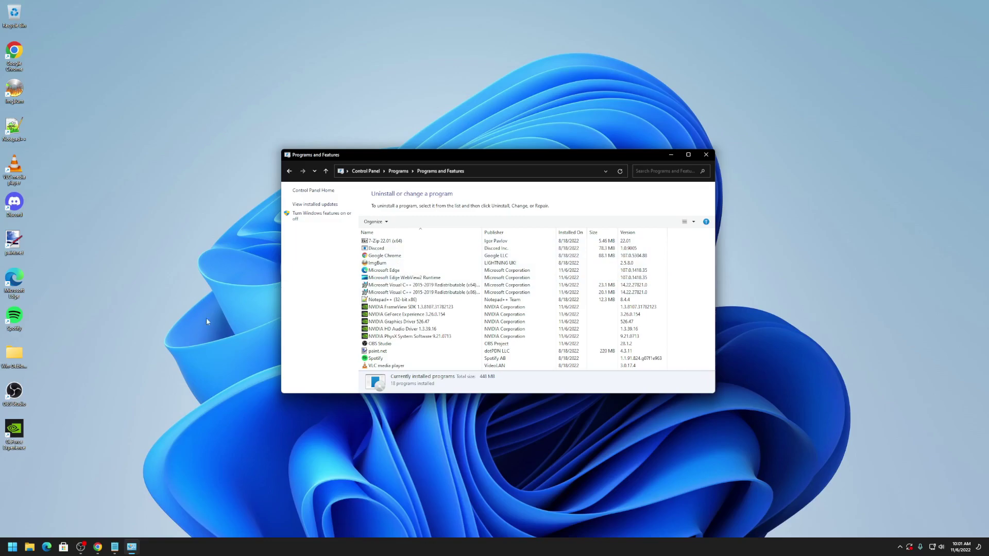
Switch to Chrome, download Java for Windows from java.com and install it with the default destination folder.
left_click(98, 546)
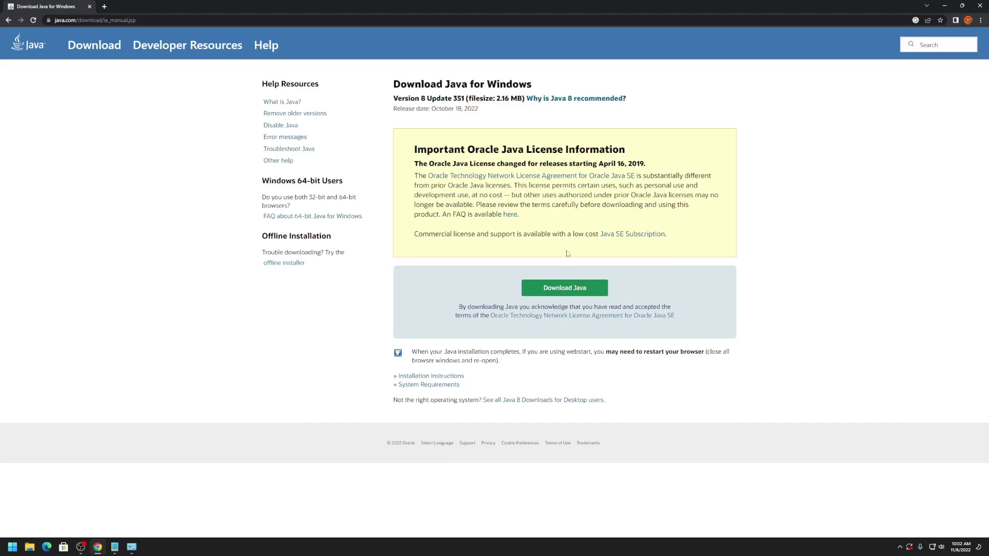
left_click(555, 287)
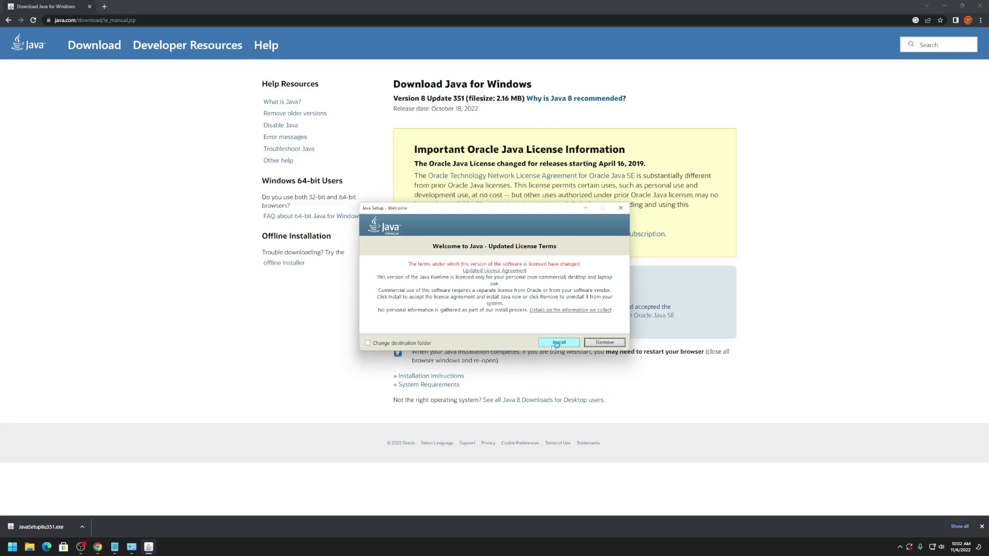
left_click(556, 343)
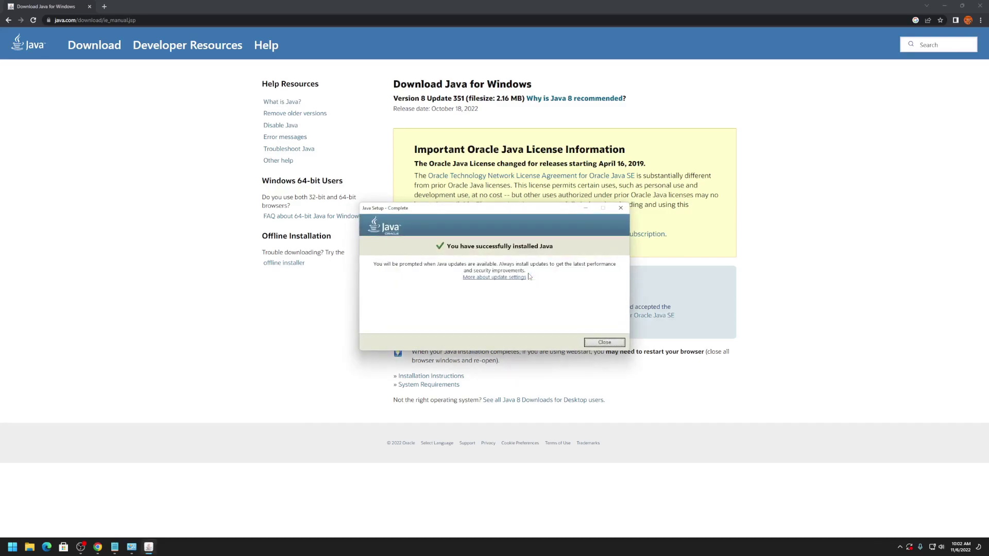
Reopen Control Panel and check the Programs and Features list for the Java 8 Update 351 entry.
key("super")
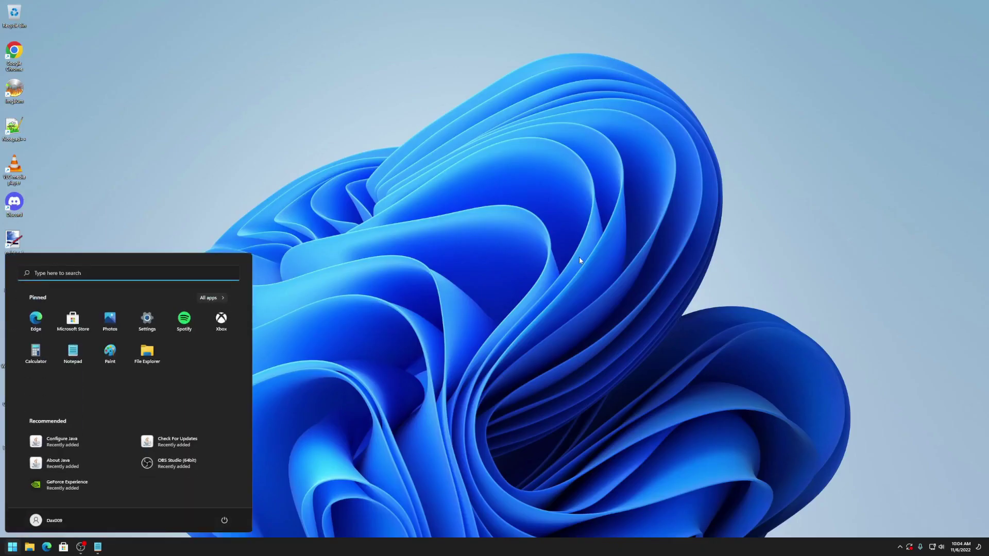
type("control")
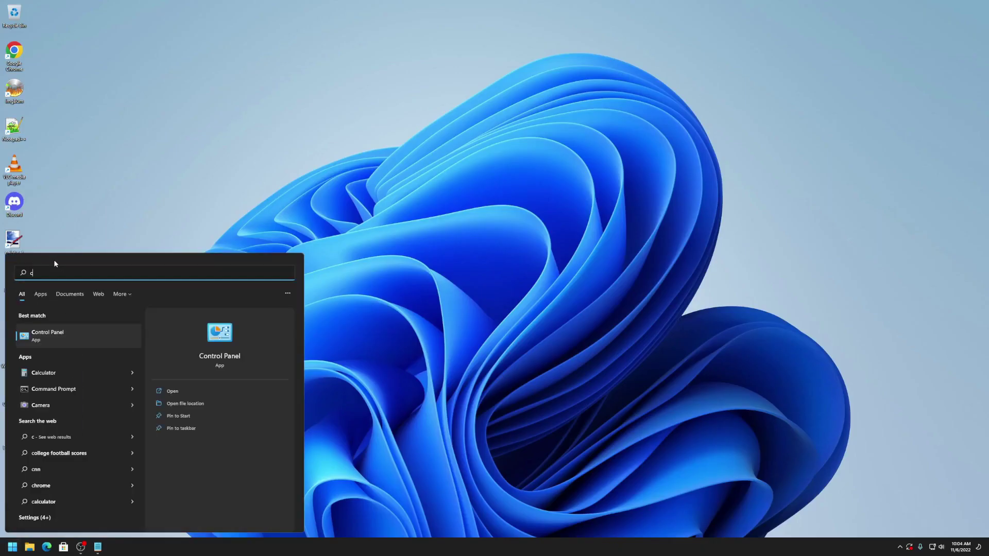
key("Return")
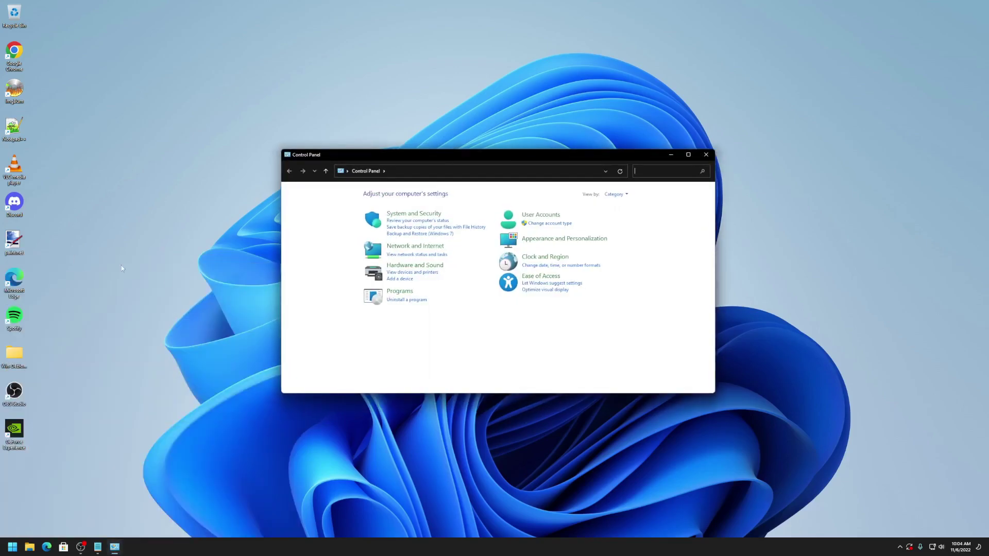
left_click(398, 293)
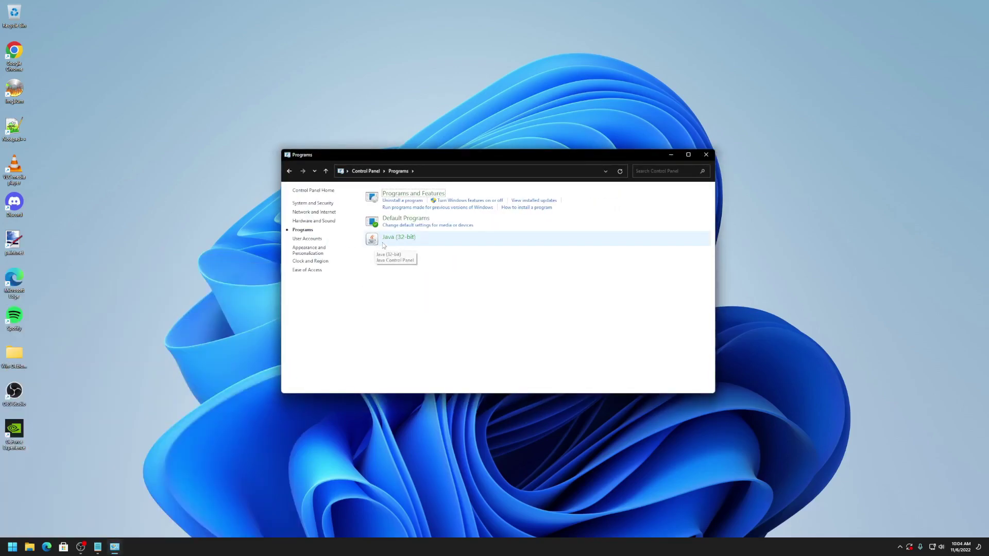
left_click(396, 196)
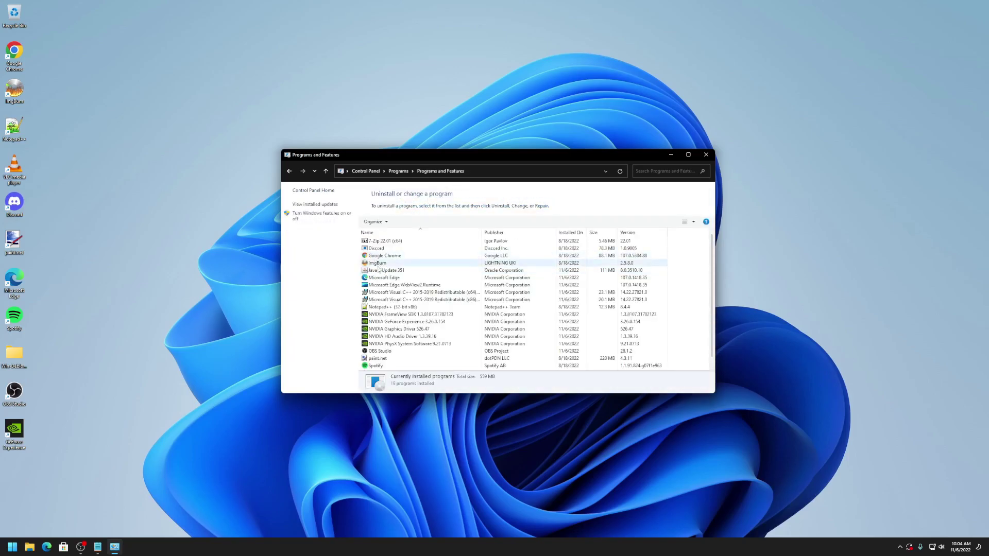
left_click(379, 270)
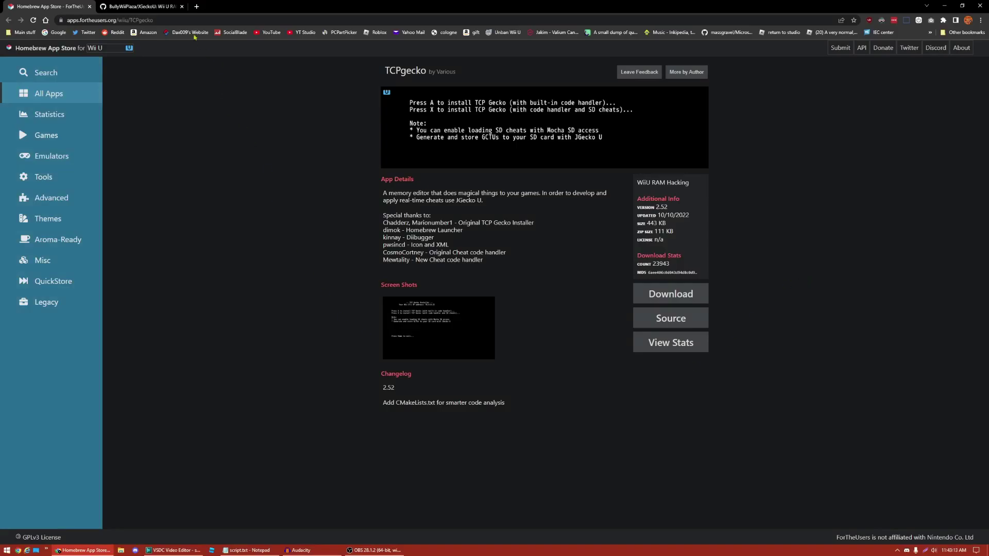
Download the TCPgecko zip from its Homebrew App Store page and save it to the desktop.
left_click(139, 6)
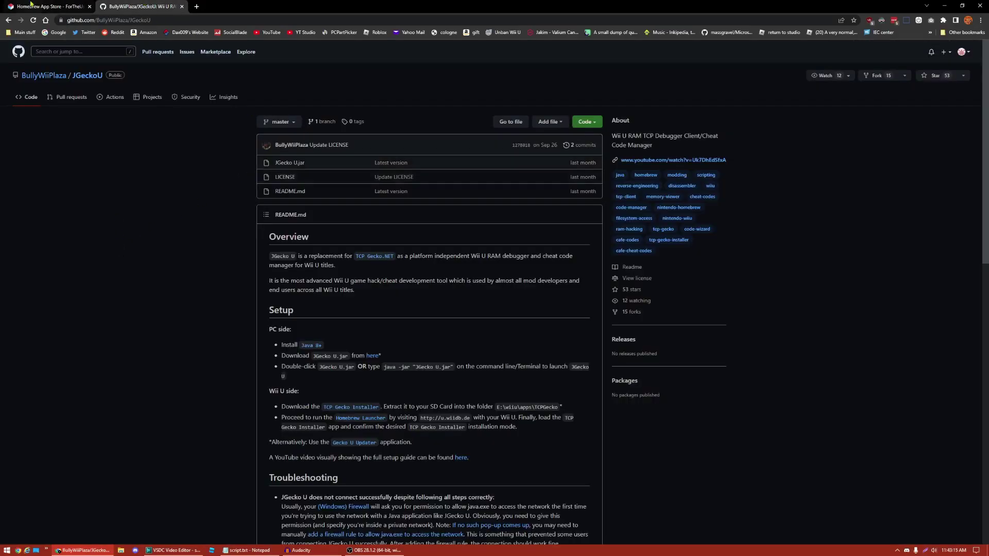
left_click(49, 6)
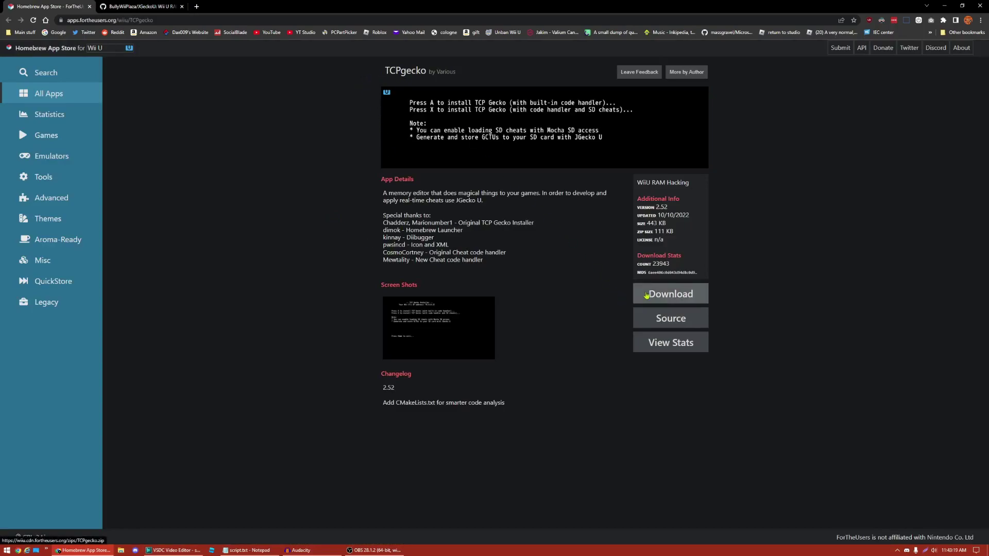
left_click(646, 294)
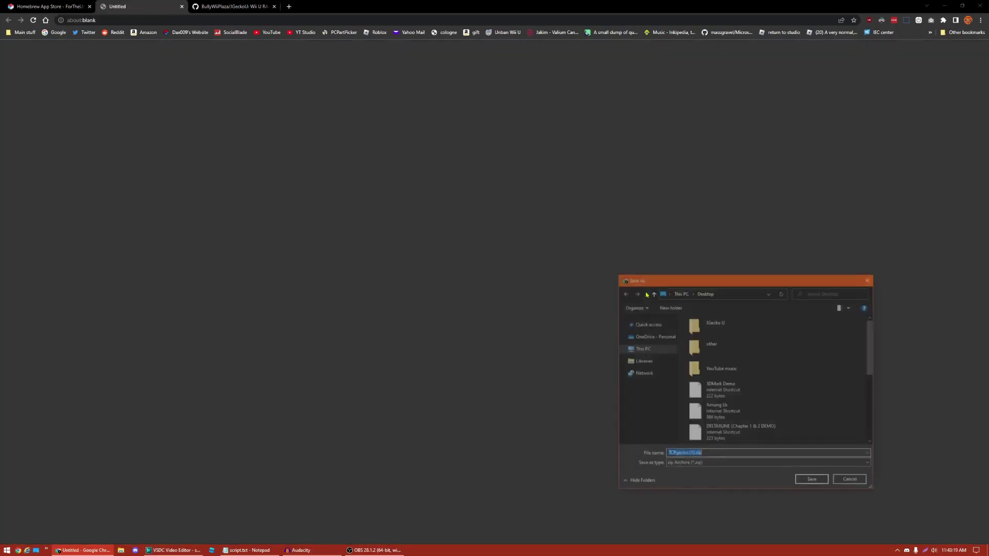
left_click(803, 482)
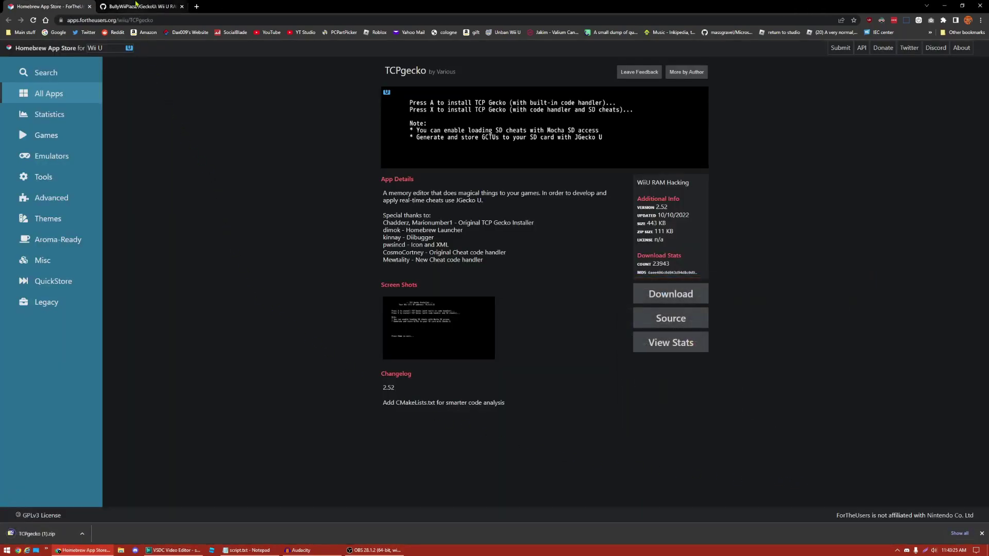
Download JGecko U.jar through the PC-side setup link in the JGeckoU GitHub readme and save it.
left_click(136, 6)
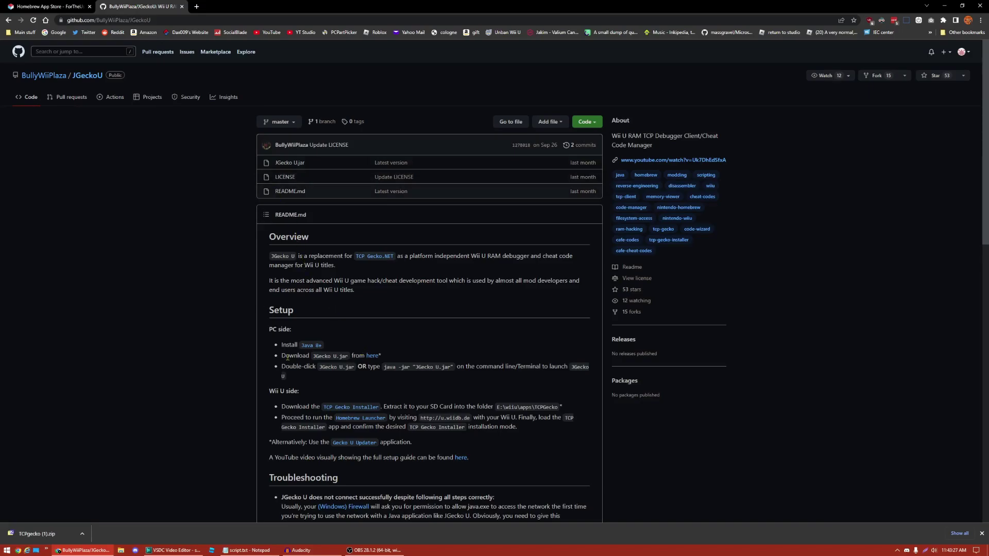
left_click(375, 358)
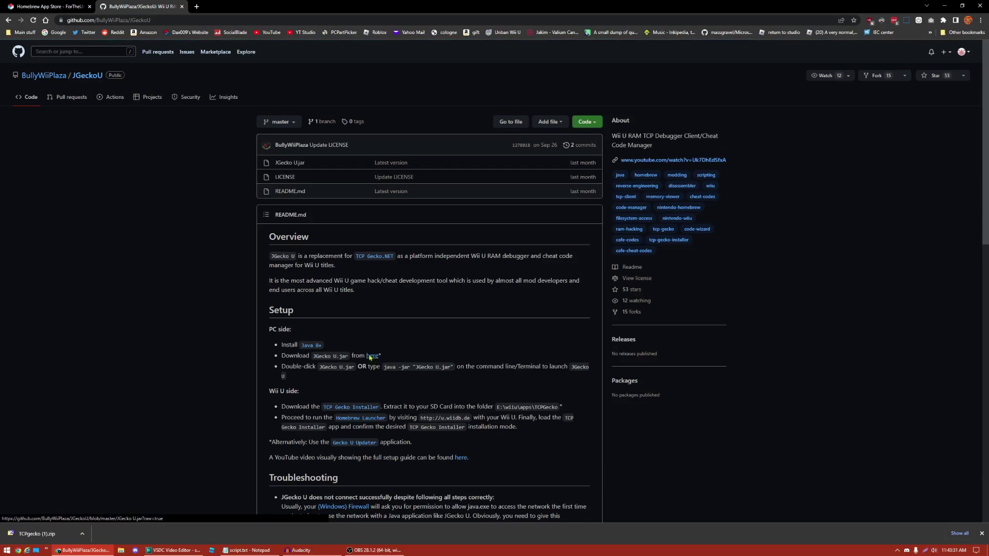
left_click(803, 483)
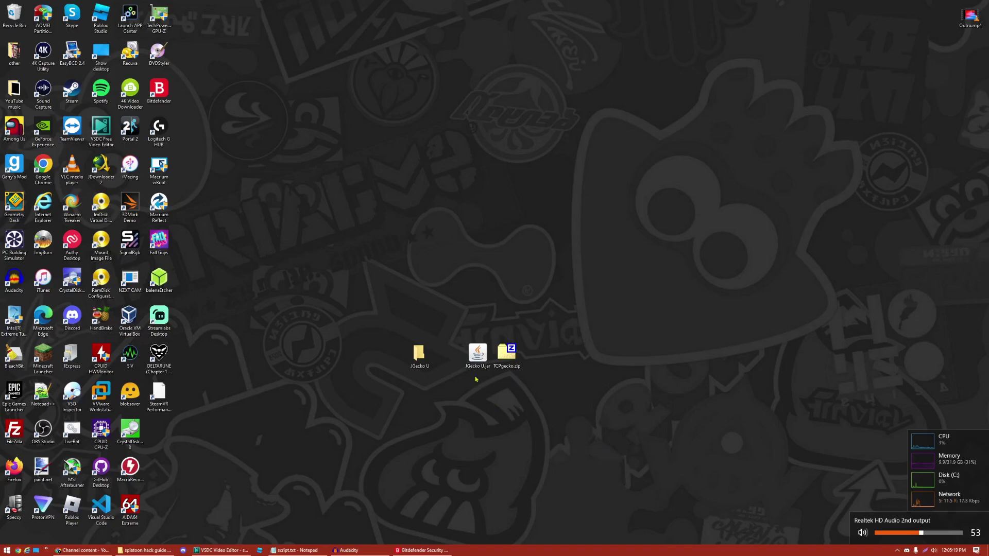
Move JGecko U.jar into the desktop's JGecko U folder and check in its properties which program opens it.
left_click_drag(476, 361, 418, 362)
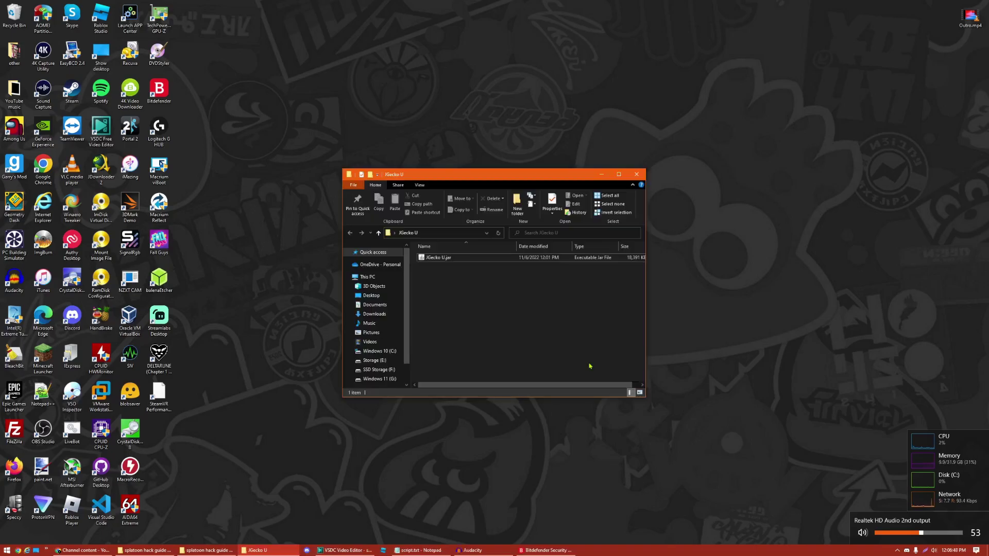
right_click(490, 259)
key("Escape")
right_click(490, 259)
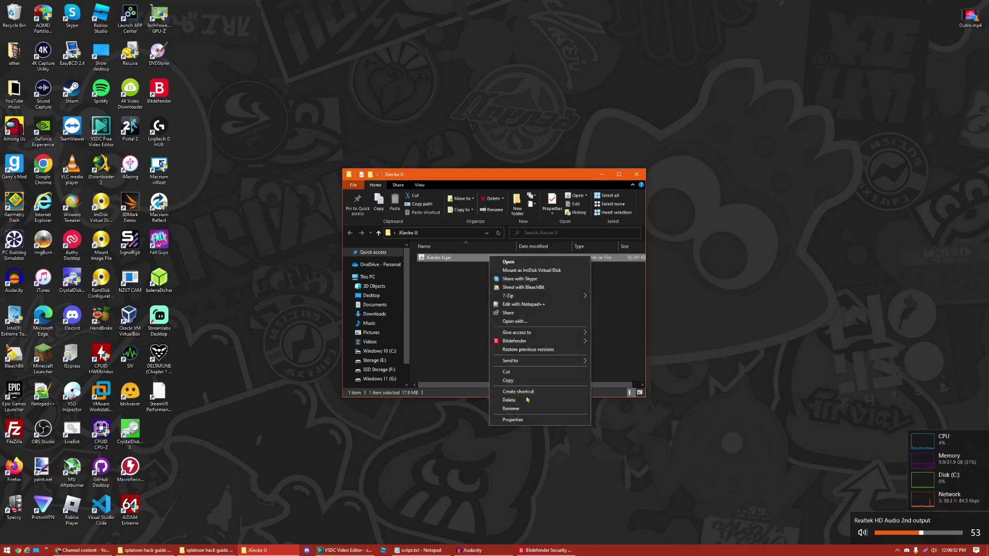
left_click(515, 420)
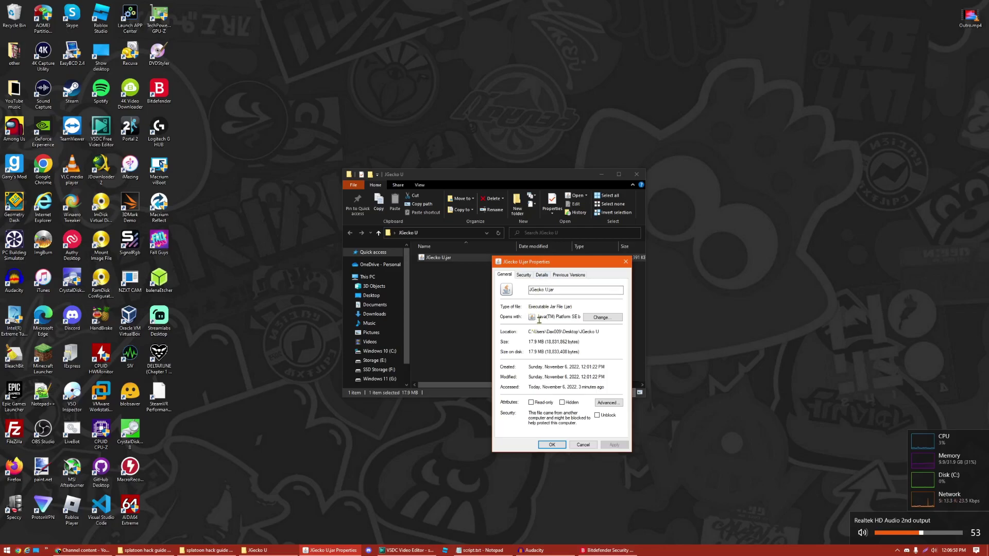
left_click(583, 445)
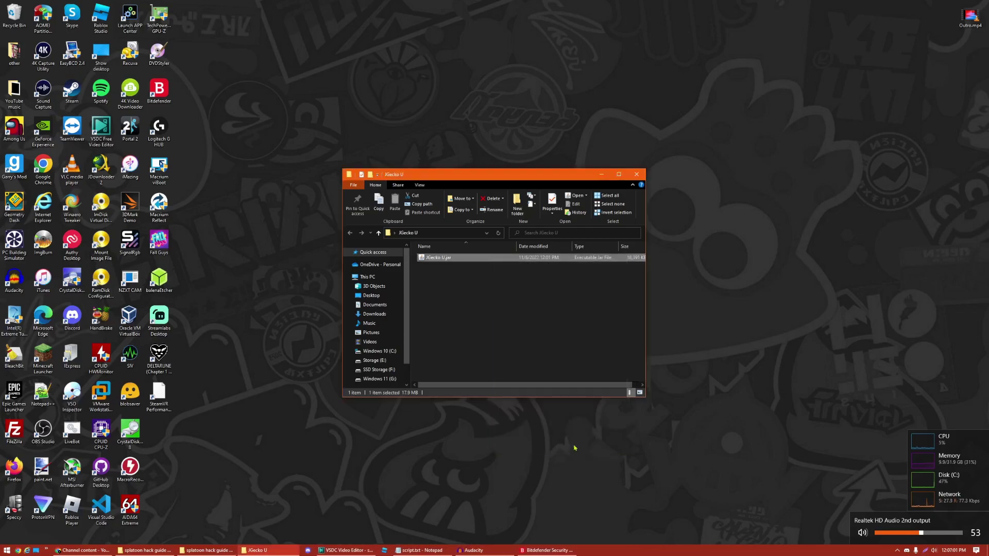
Launch JGecko U.jar from the JGecko U folder.
left_click(446, 288)
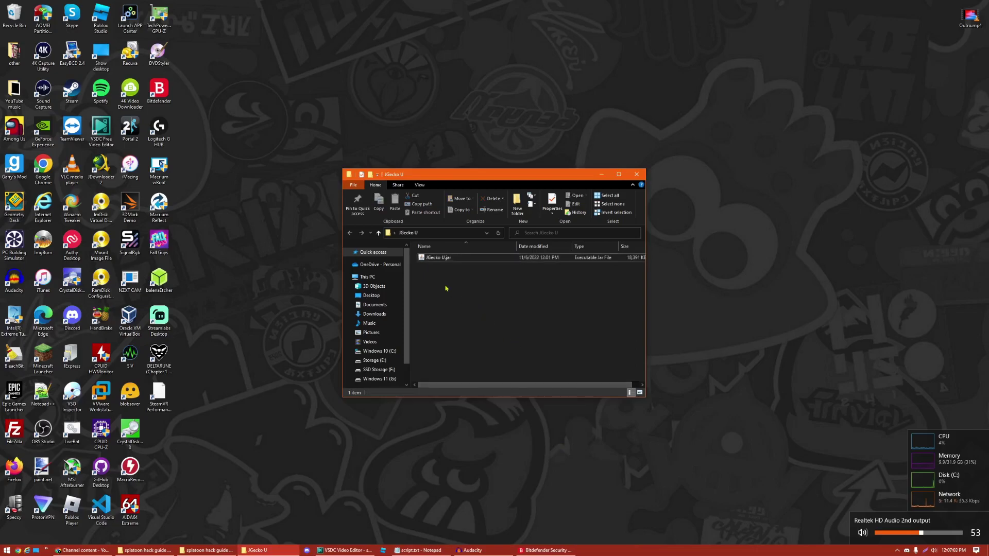
left_click(430, 260)
double_click(430, 259)
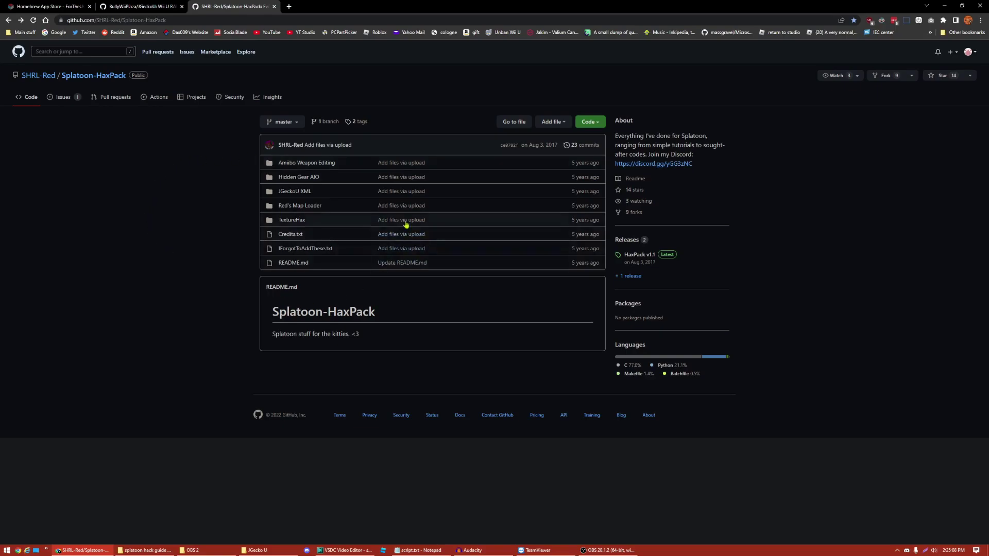
Open AGME01.xml from the JGeckoU XML folder of the Splatoon-HaxPack GitHub repository.
left_click(298, 197)
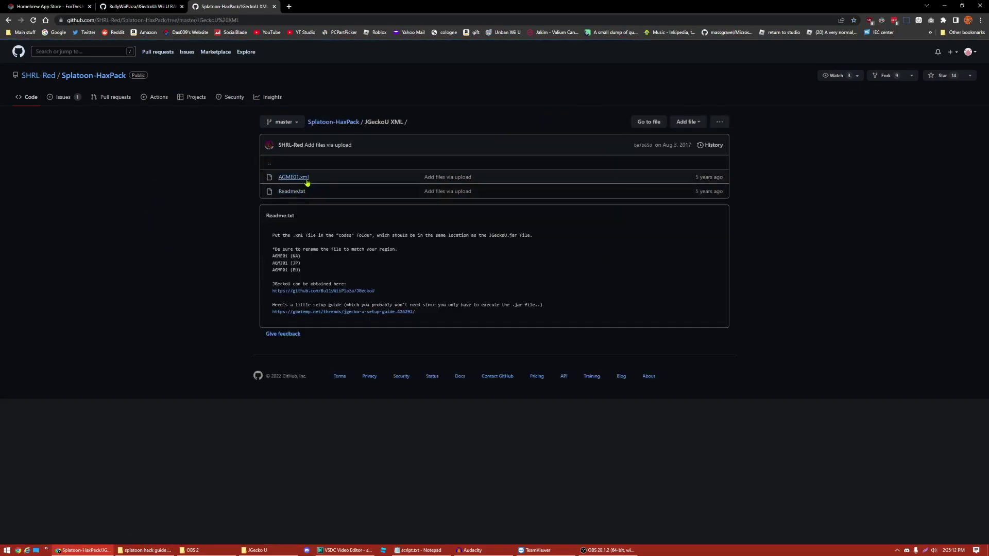
left_click(307, 181)
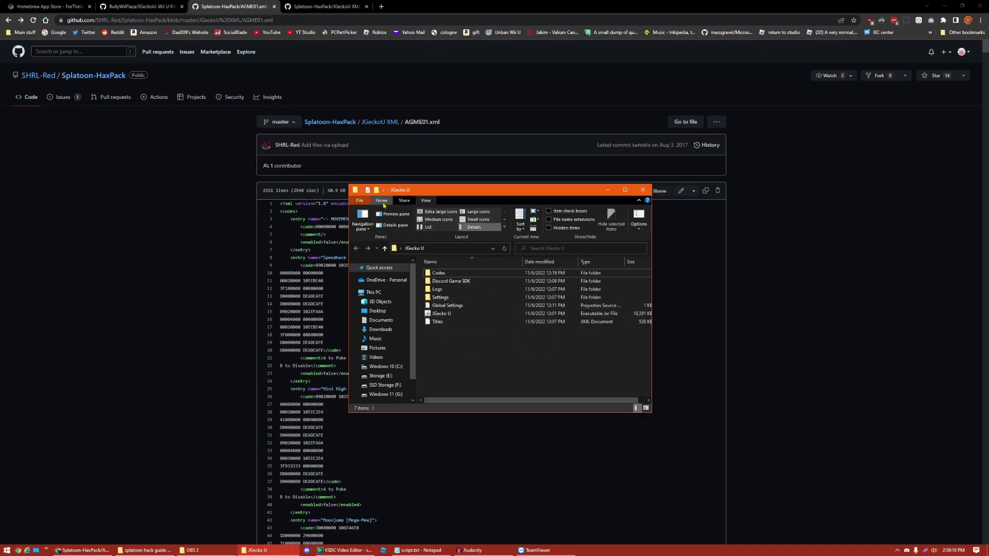
Turn on file name extensions for the JGecko U folder in File Explorer and select JGecko U.jar.
left_click(384, 204)
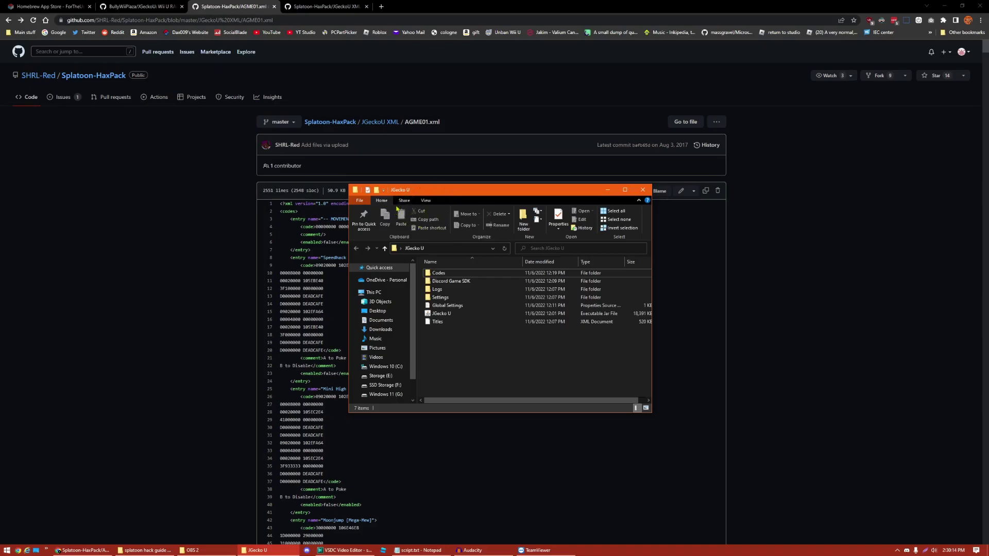
left_click(426, 202)
left_click(549, 220)
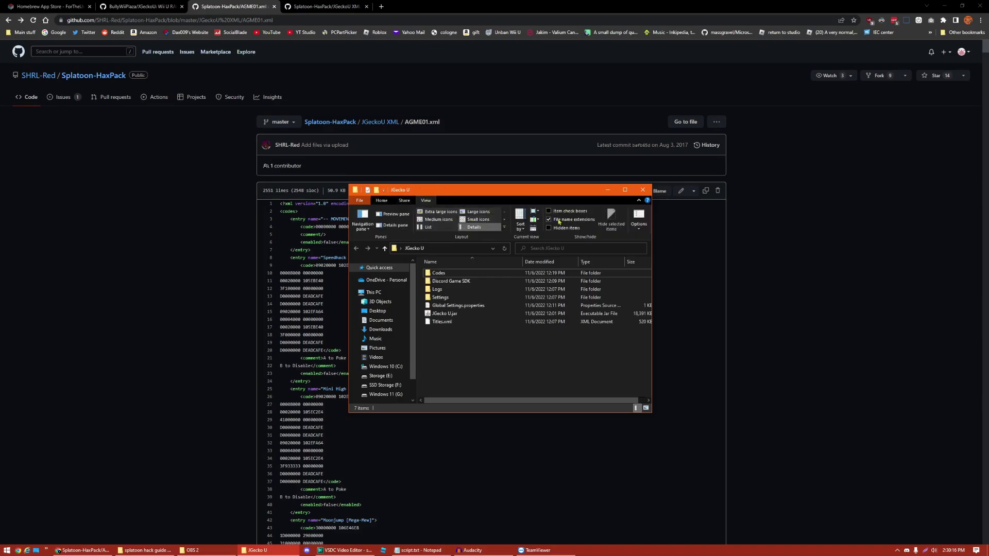
left_click(453, 314)
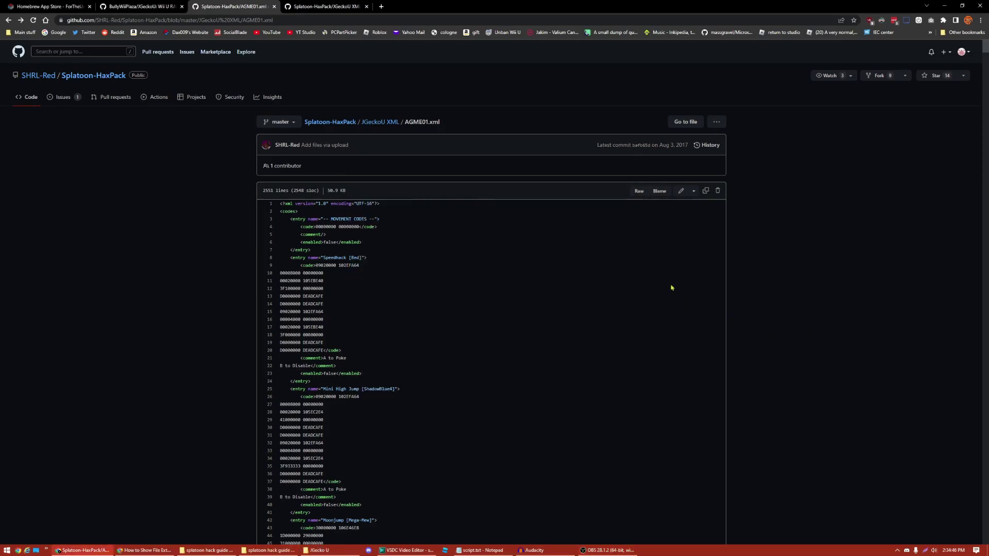
Save the raw AGME01.xml into the Codes folder of the desktop's JGecko U folder, replacing the existing file.
left_click(638, 191)
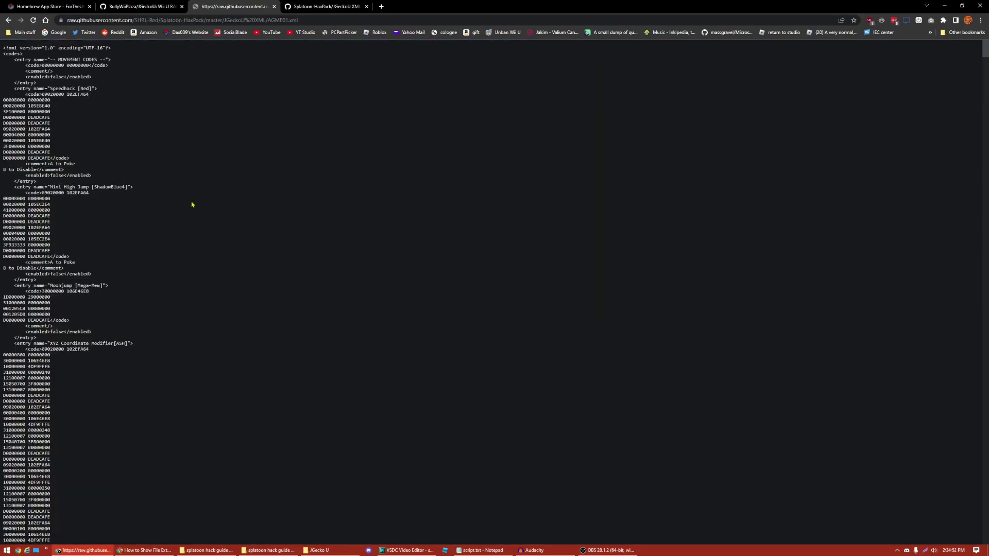
right_click(195, 205)
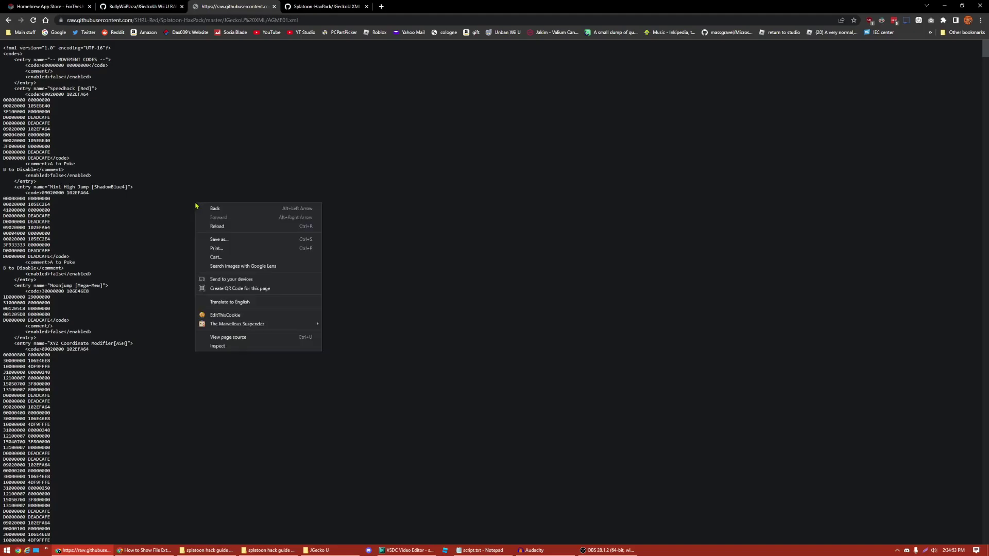
left_click(223, 240)
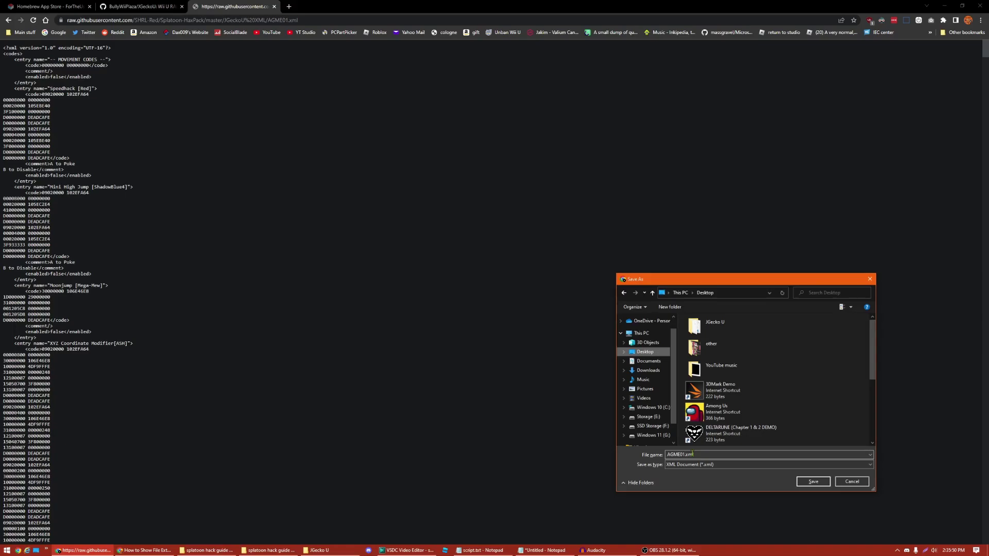
left_click(544, 550)
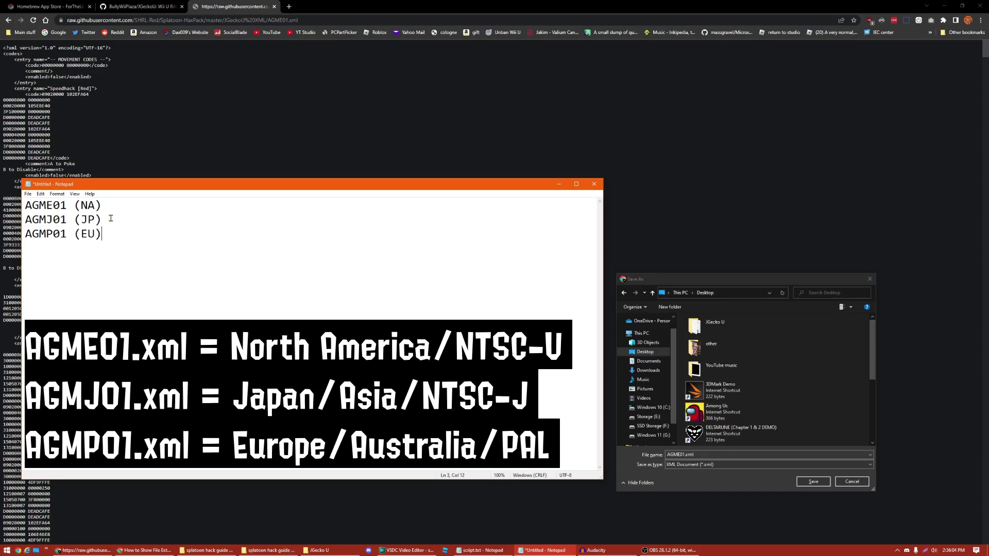
double_click(707, 329)
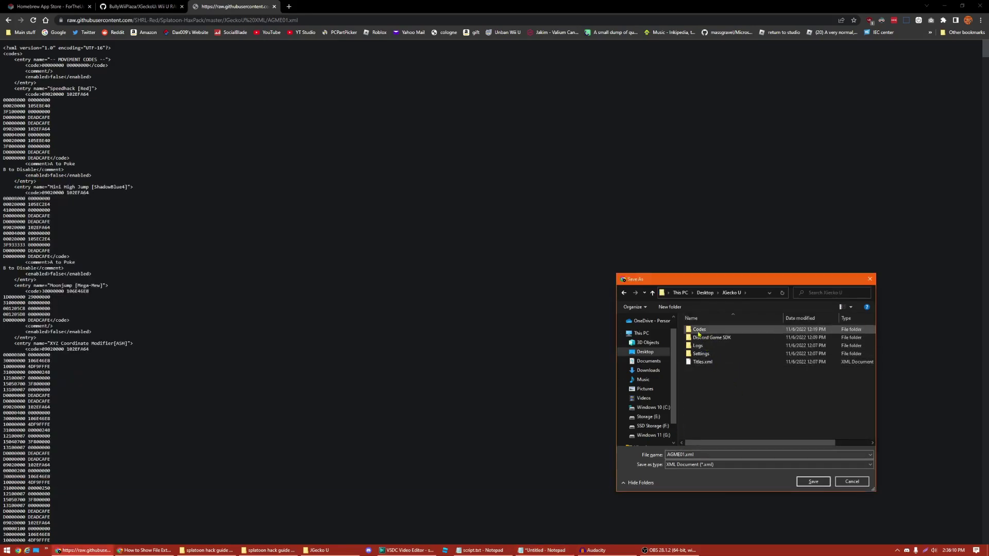
double_click(701, 330)
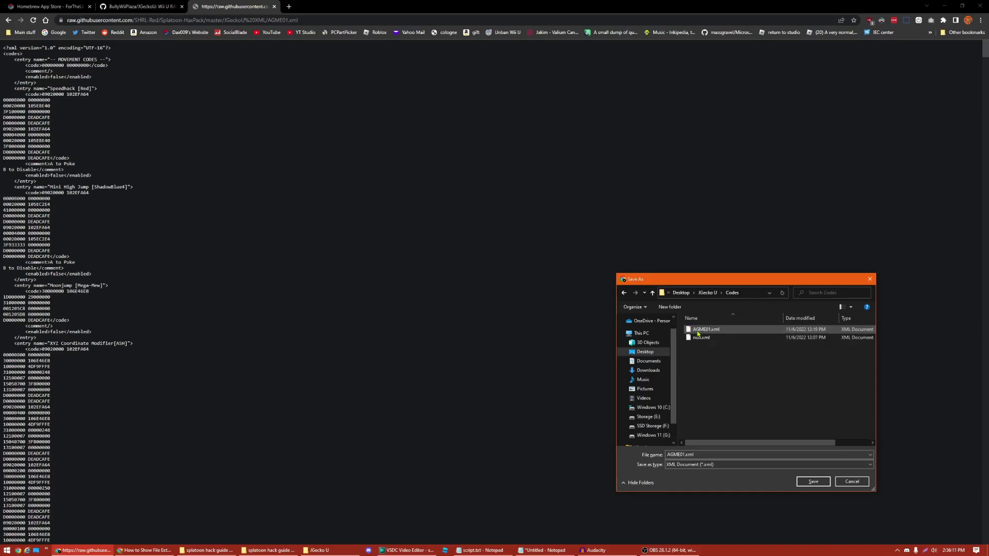
left_click(814, 482)
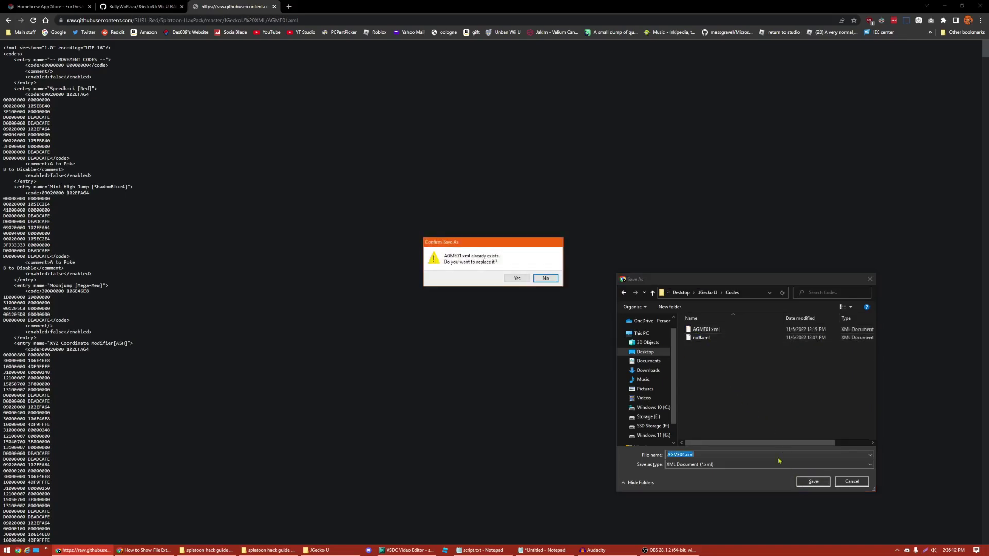
left_click(510, 279)
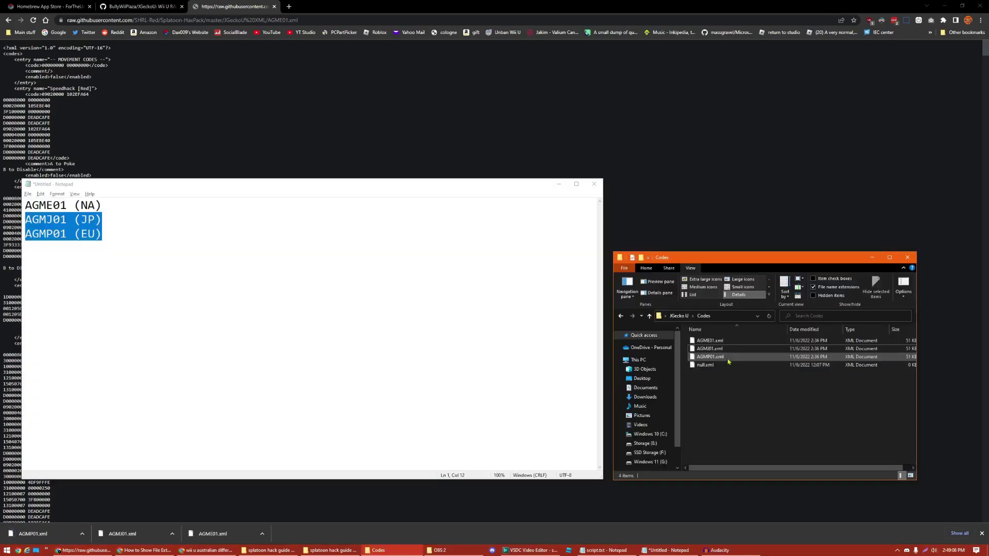
left_click(726, 358)
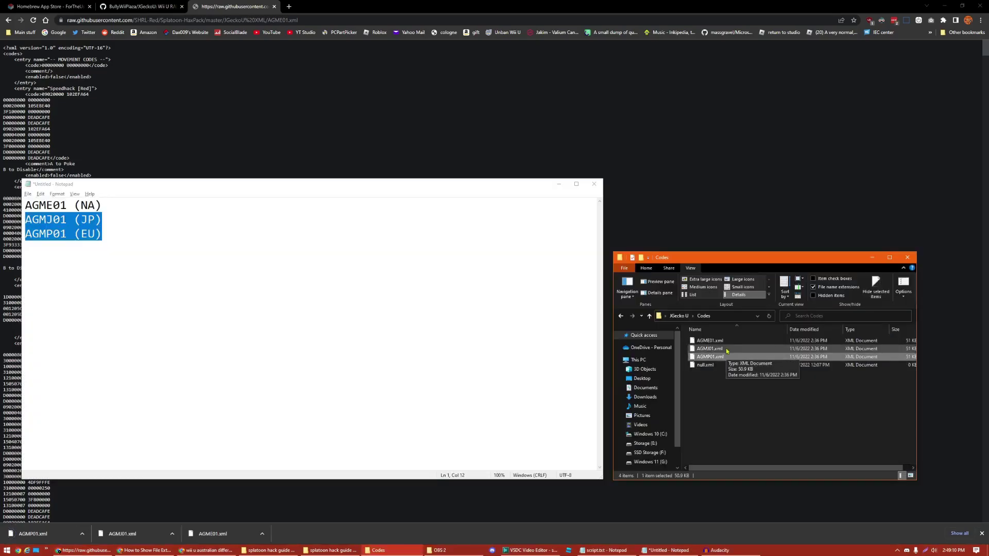
left_click(730, 345)
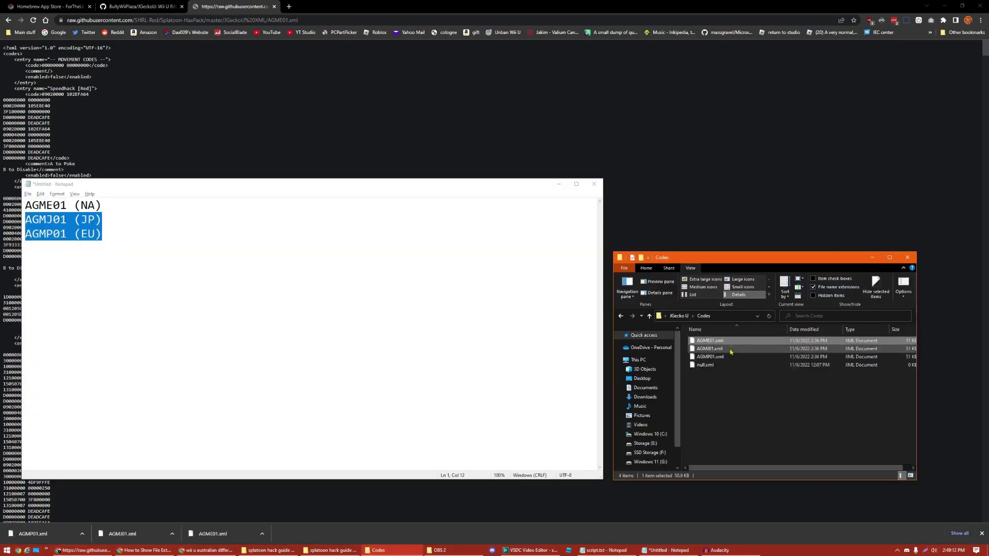
left_click(730, 357)
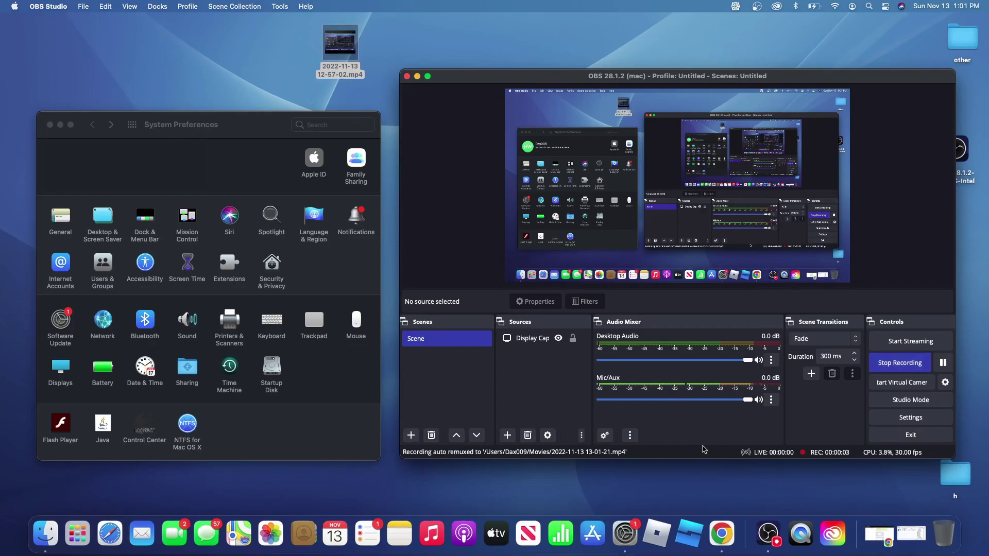
left_click(334, 424)
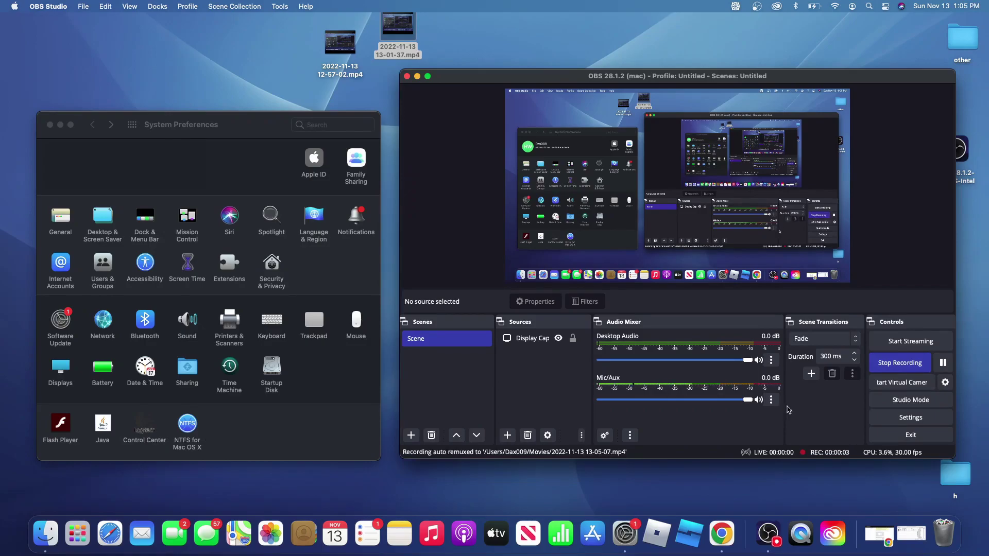
Switch to Chrome on the Mac and download the Mac OS X version of Java from the Java downloads page.
left_click(880, 545)
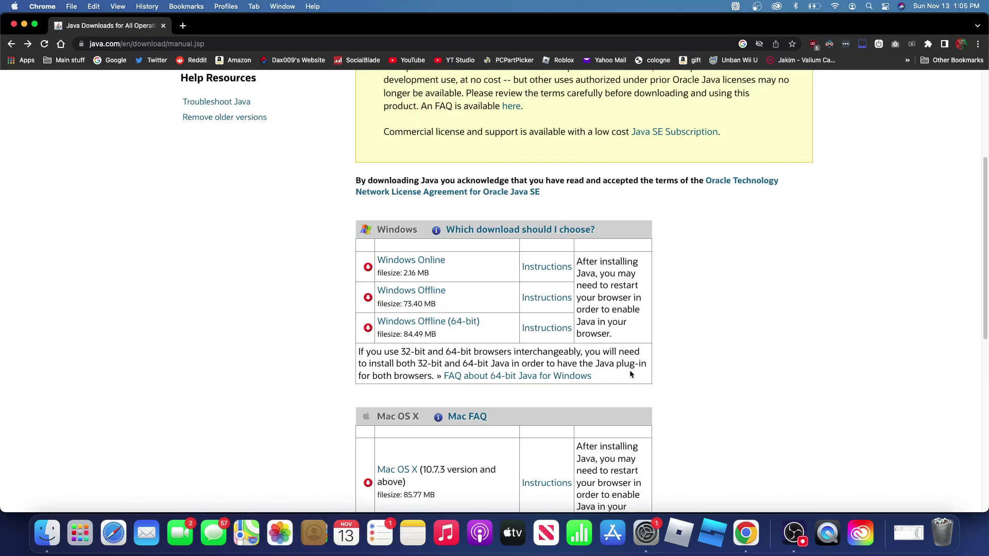
scroll(616, 369, "down", 1)
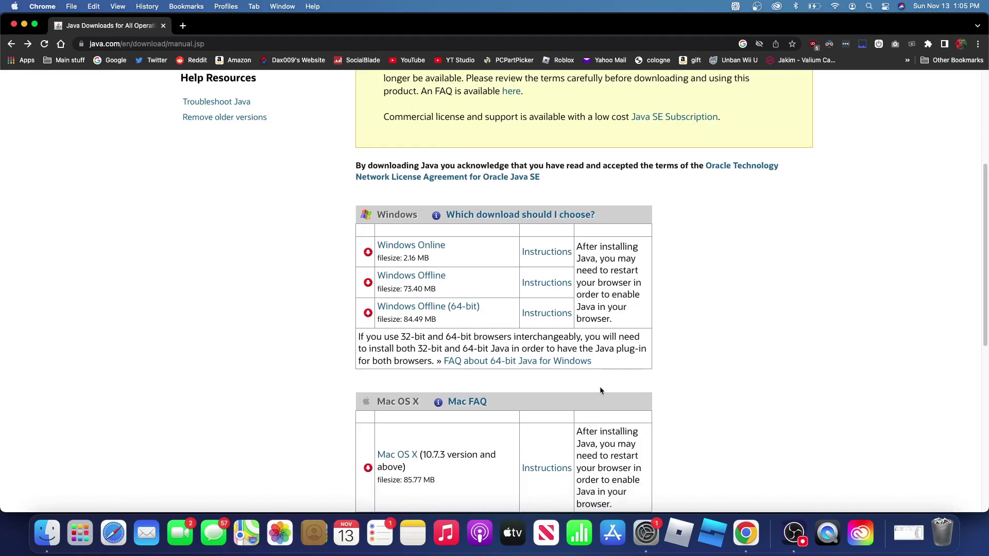
left_click(415, 454)
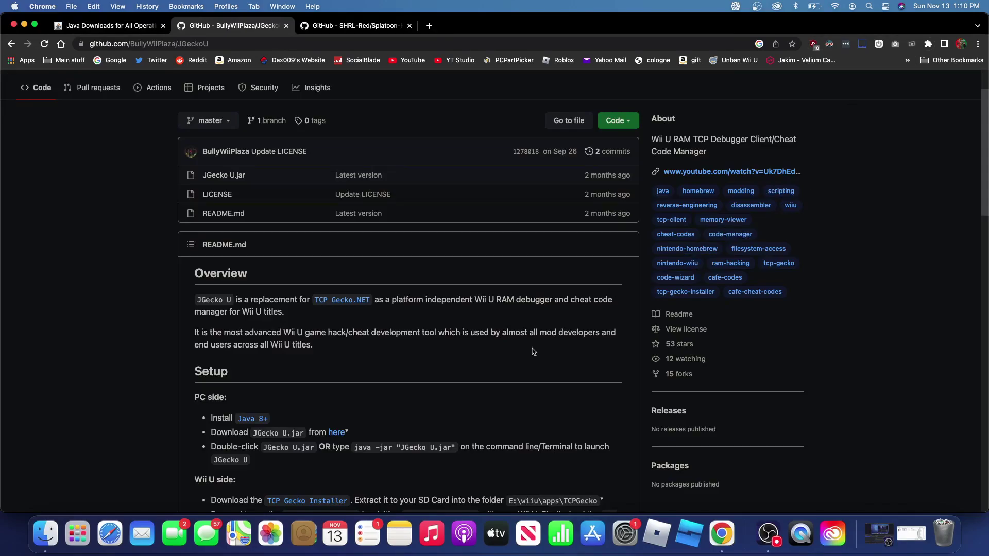
Download JGecko U.jar through the readme's PC setup link and move it into a new desktop folder named JGecko U.
left_click(337, 433)
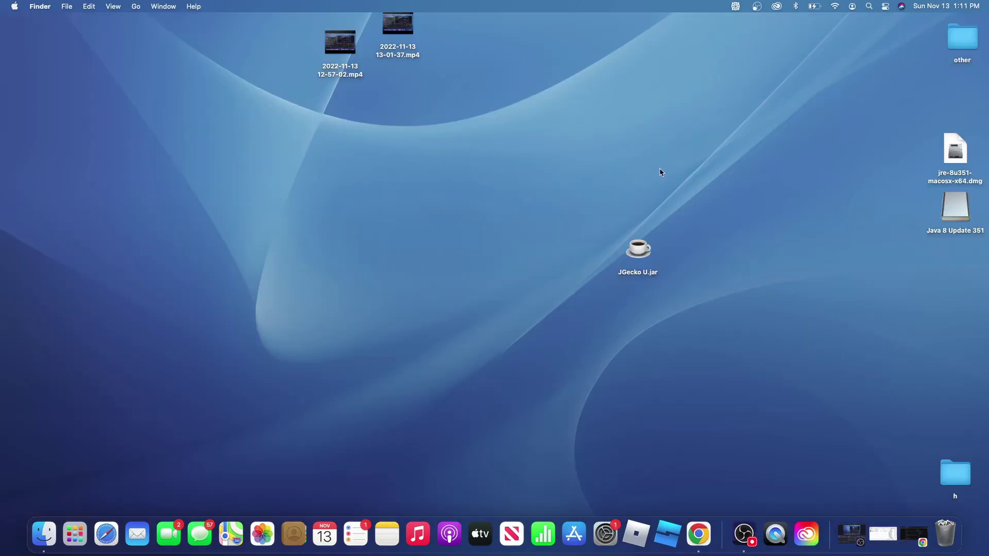
right_click(527, 240)
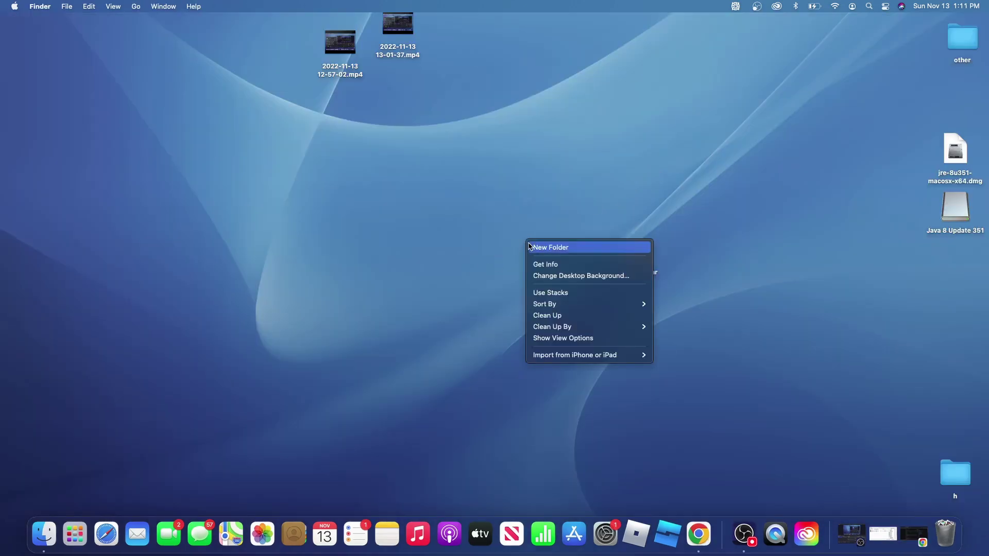
left_click(529, 247)
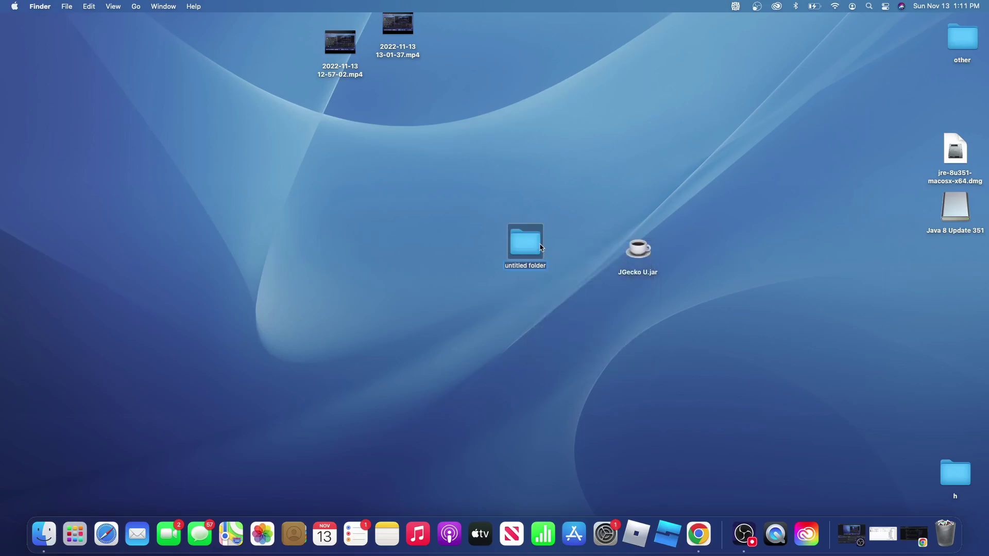
type("JGecko U")
key("Return")
left_click_drag(642, 254, 532, 251)
Launch JGecko U.jar from the desktop's JGecko U folder, allowing macOS to open it despite the unverified developer.
double_click(532, 251)
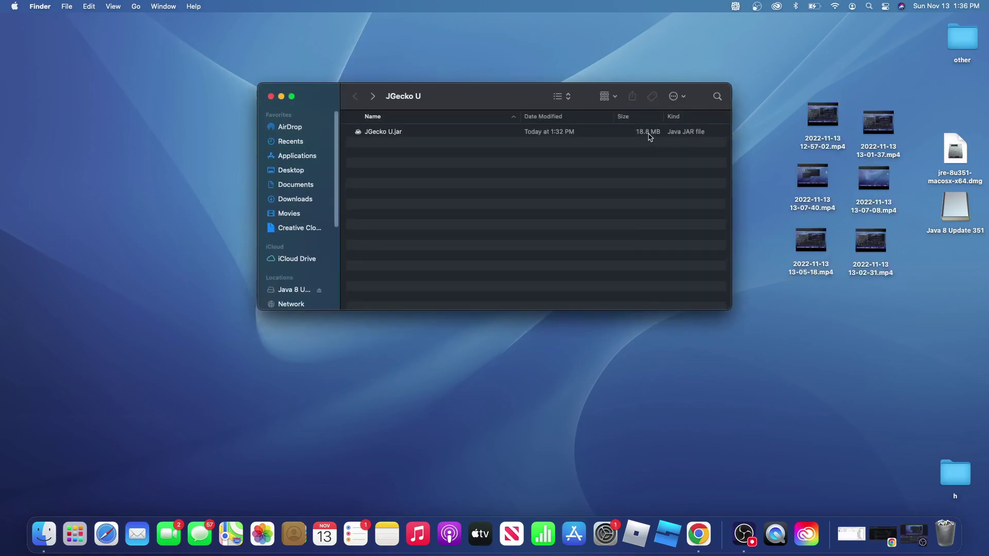
right_click(651, 137)
key("Escape")
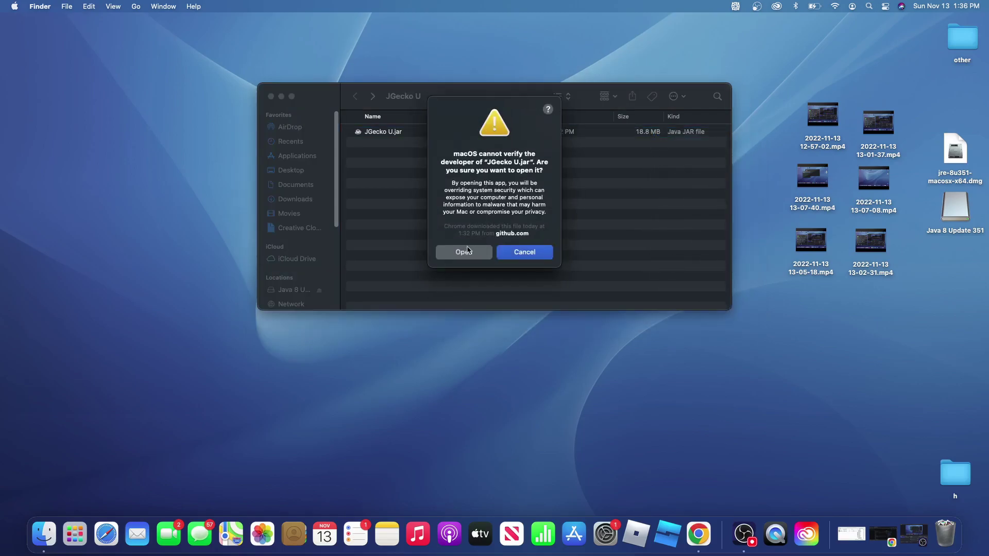
left_click(464, 252)
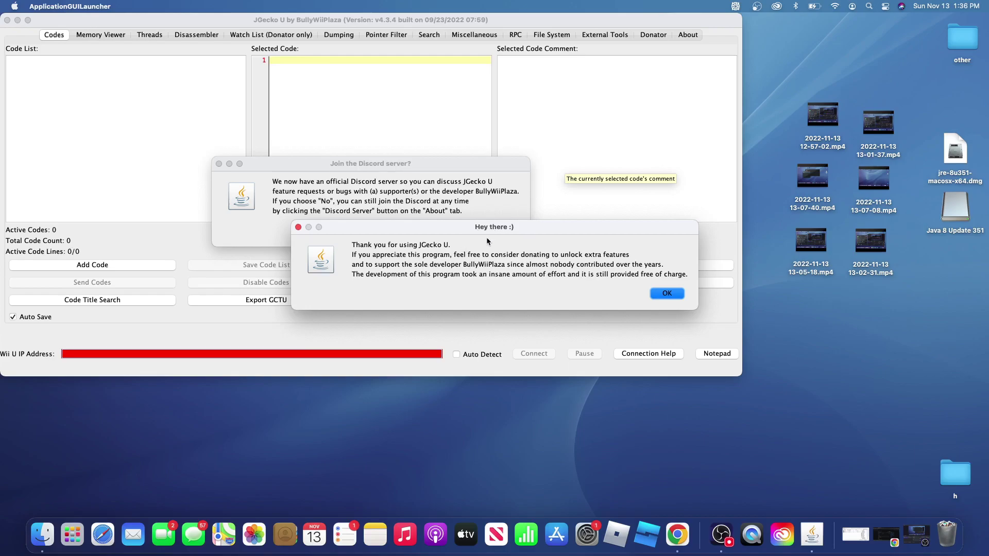
Dismiss JGecko U's startup messages, decline joining the Discord server and go back to the Codes view.
left_click(655, 294)
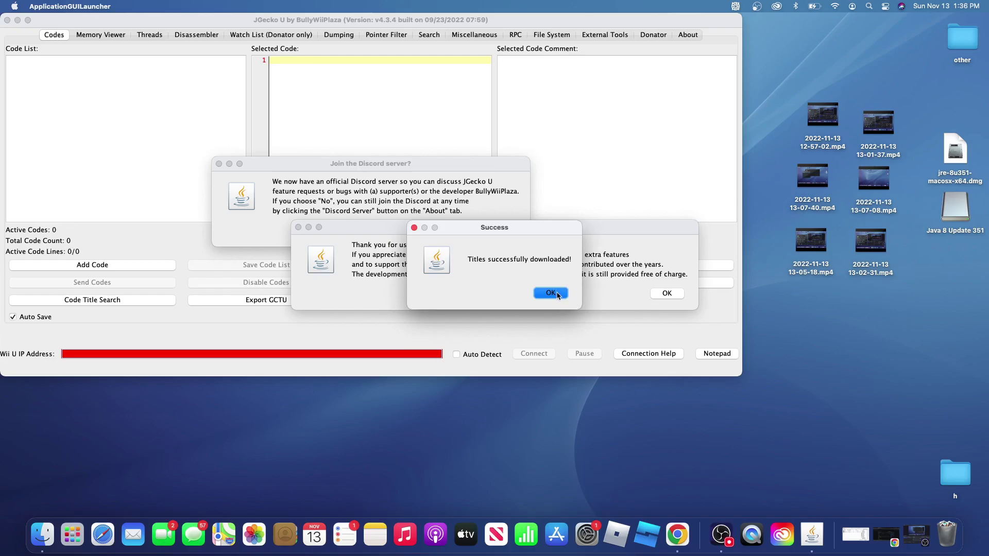
left_click(550, 293)
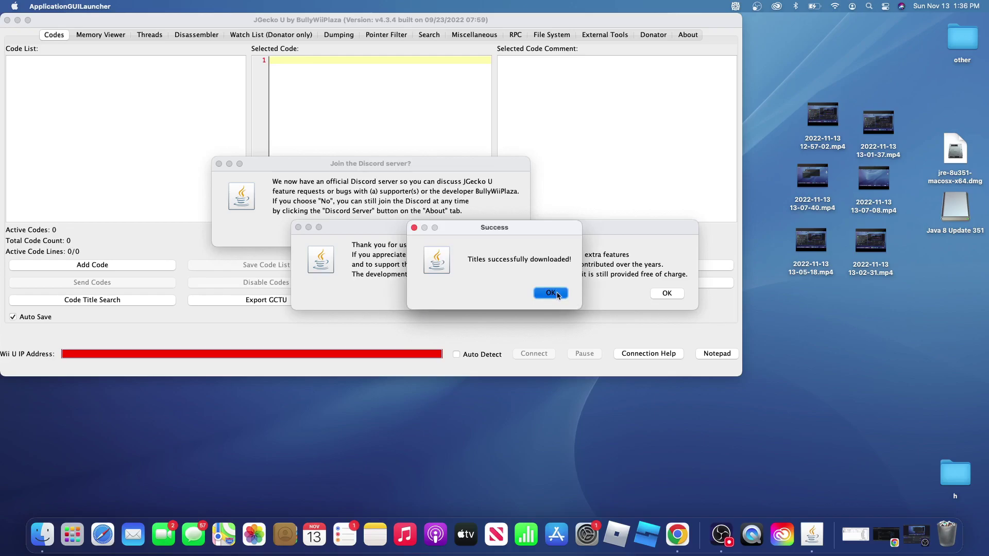
left_click(665, 294)
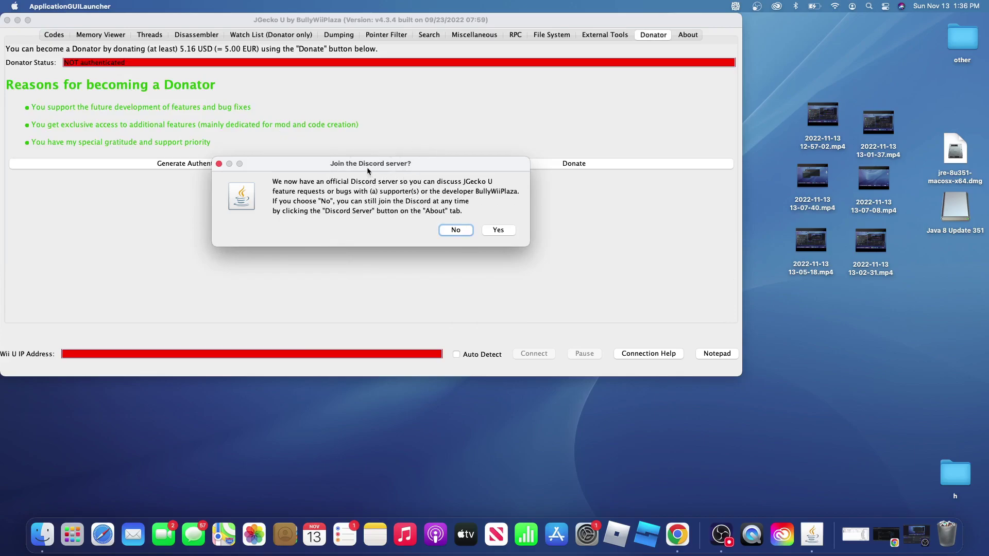
left_click(448, 233)
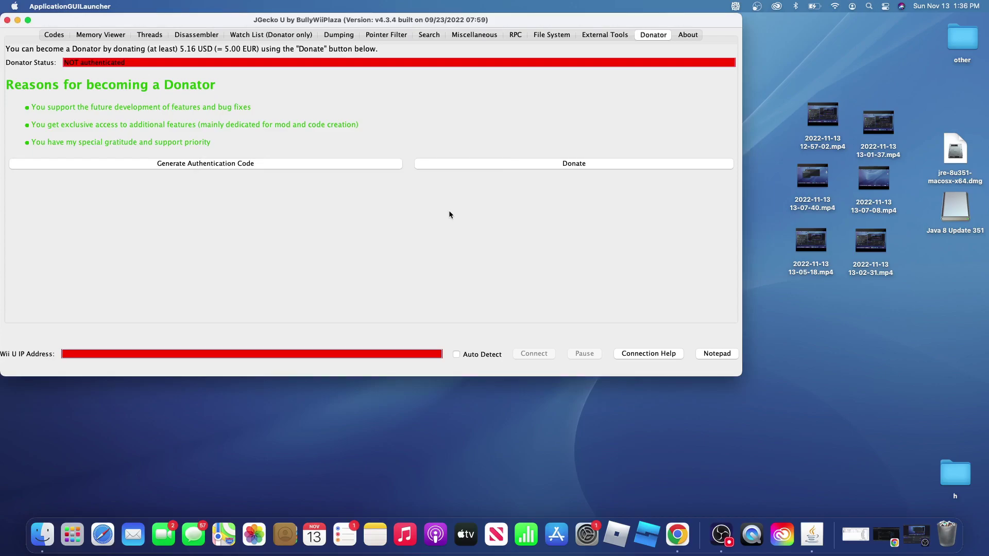
left_click(47, 34)
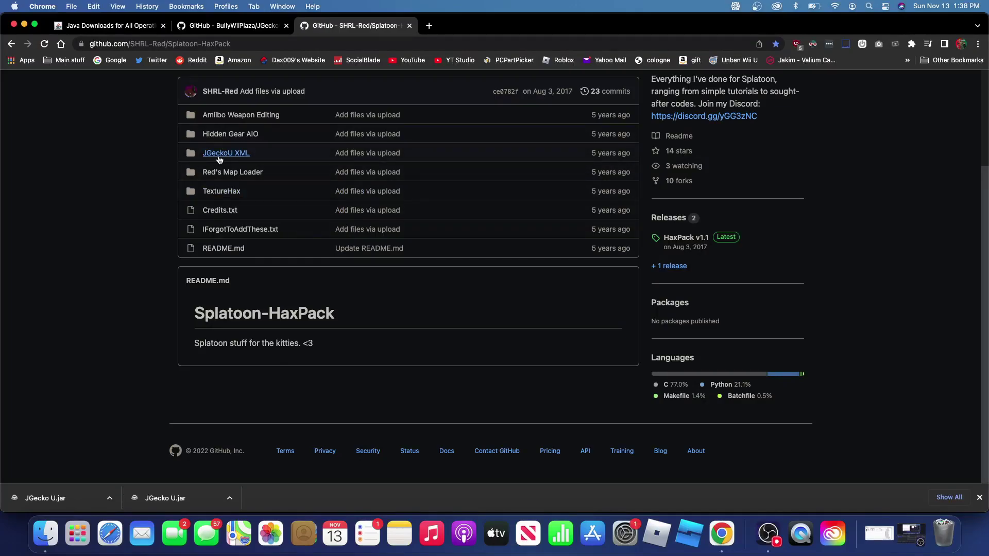
Open the raw version of AGME01.xml from the JGeckoU XML folder of the Splatoon-HaxPack repository in Chrome.
left_click(219, 156)
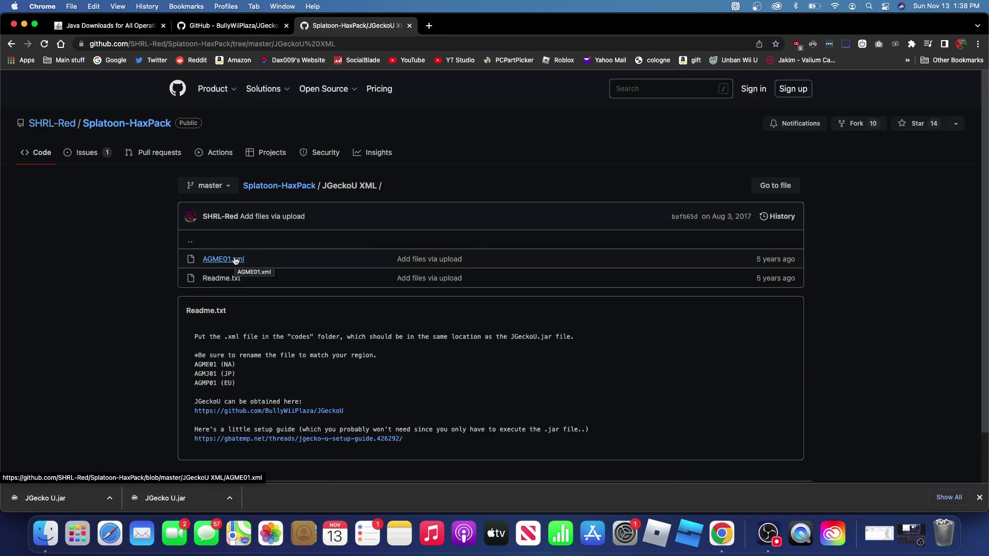
left_click(235, 260)
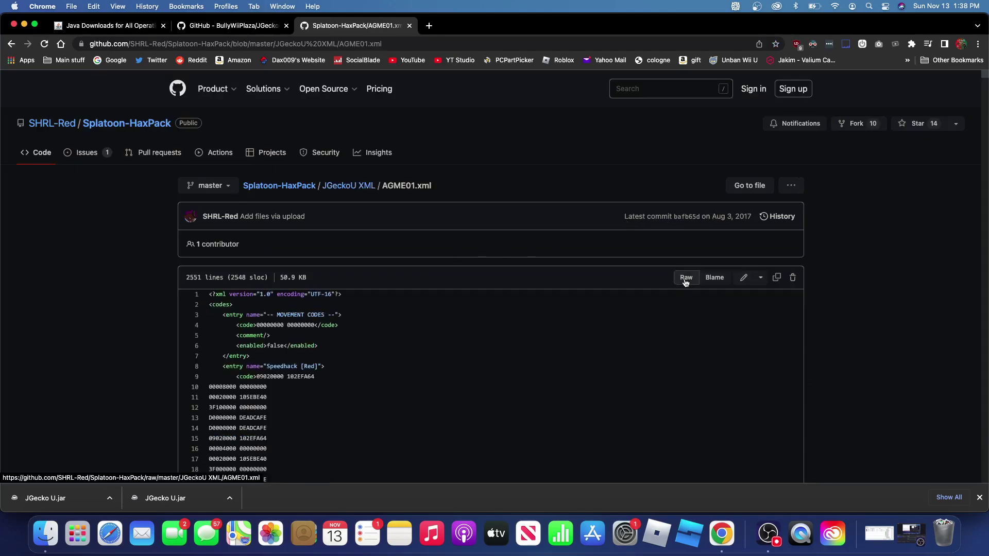
left_click(686, 278)
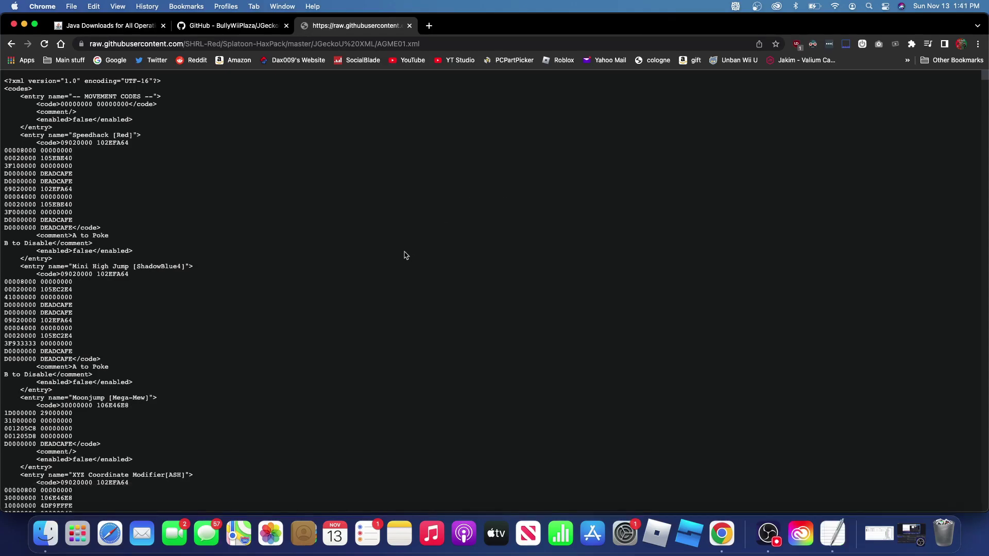
Save the raw code page as AGME01 in the codes folder inside the desktop's JGecko U folder, consulting the region code note in TextEdit.
right_click(402, 254)
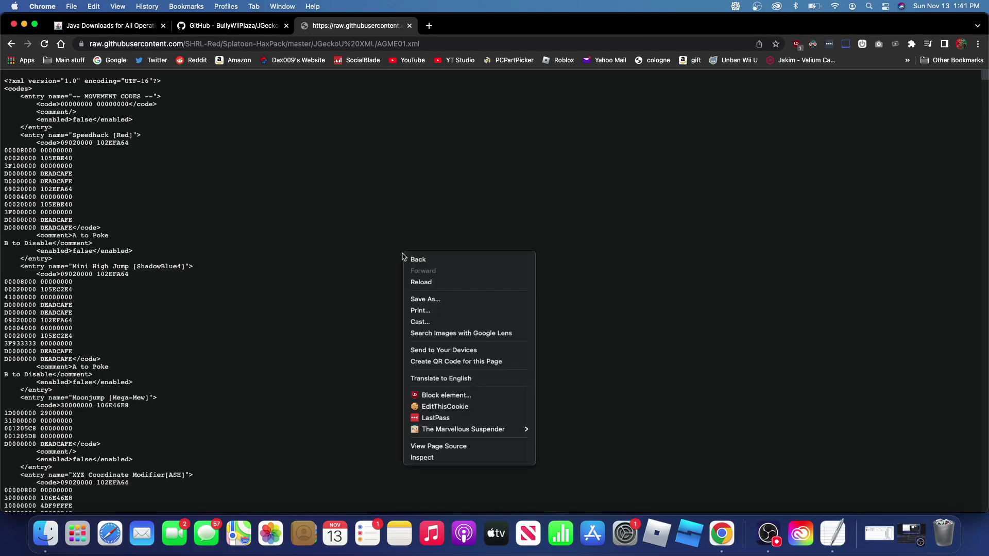
left_click(412, 295)
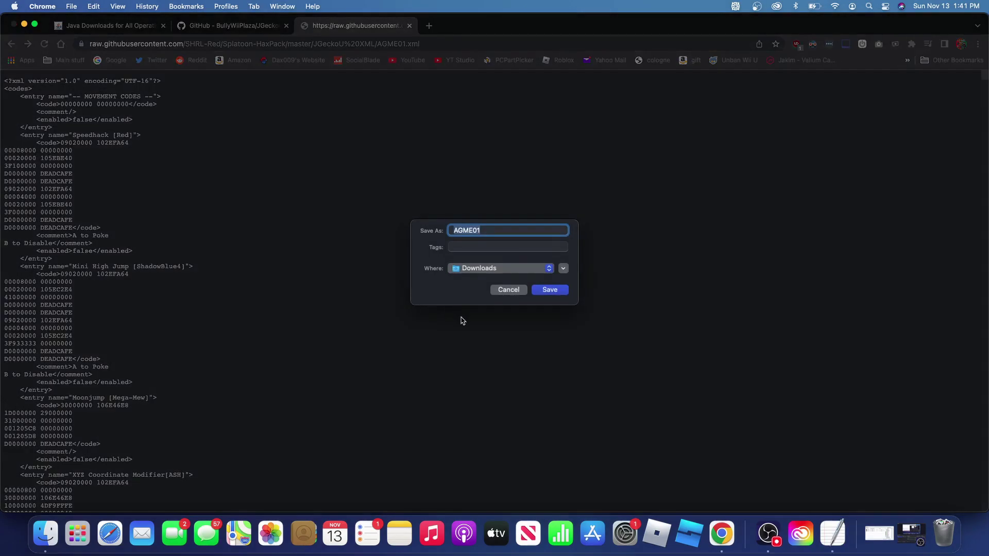
left_click(564, 271)
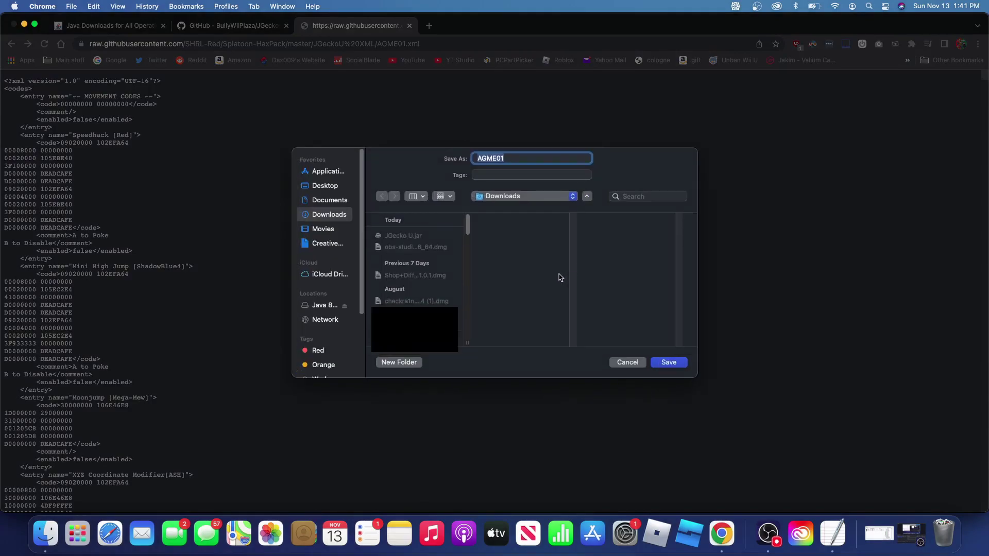
left_click(320, 187)
left_click(395, 316)
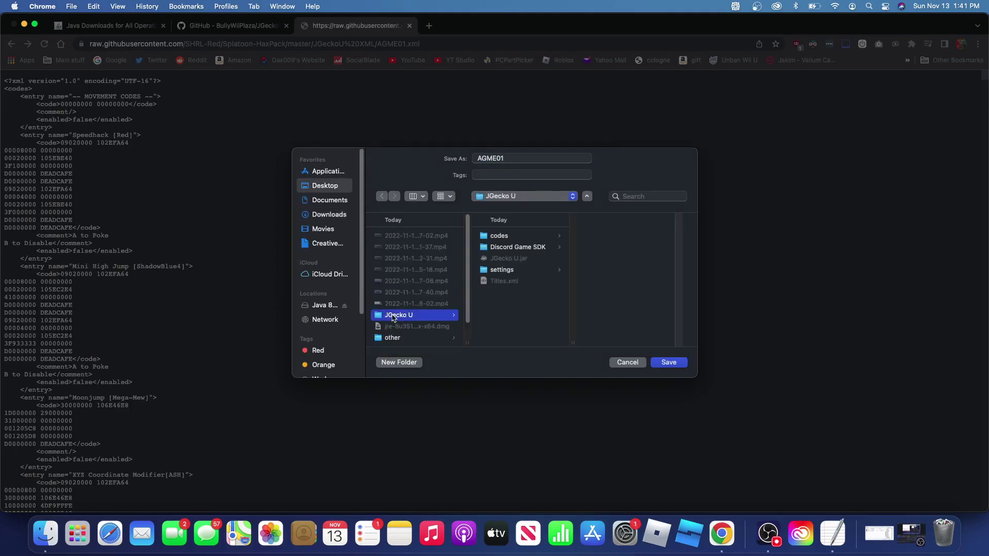
left_click(497, 236)
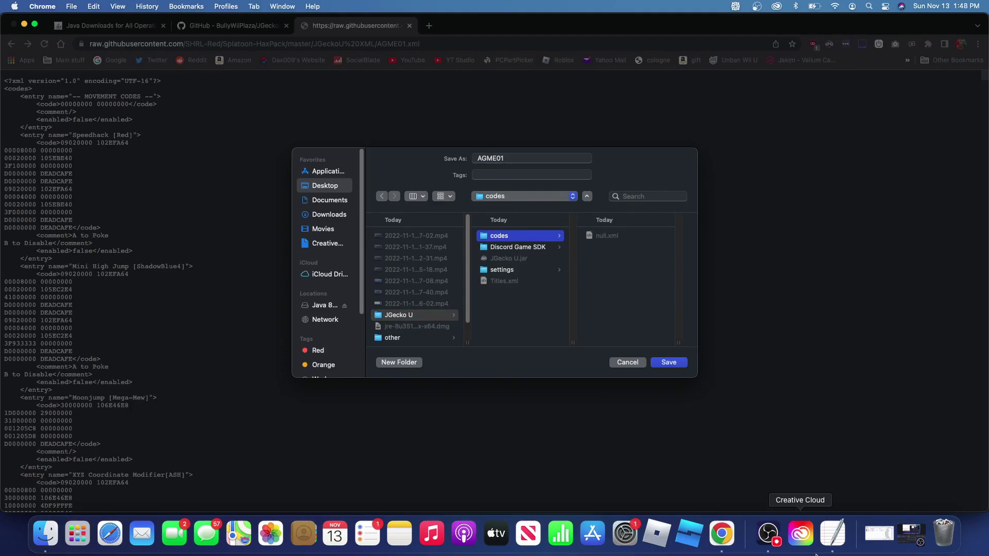
left_click(833, 536)
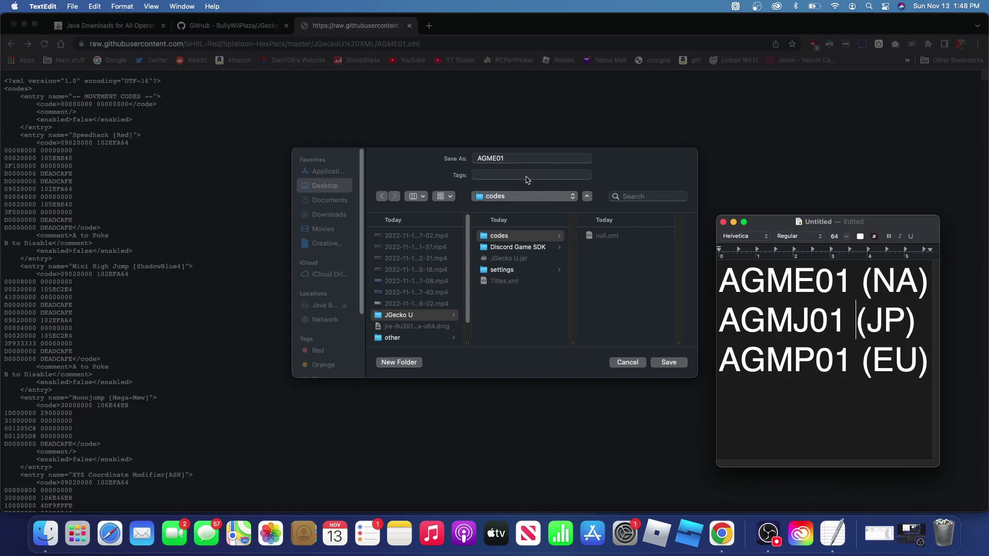
left_click(624, 308)
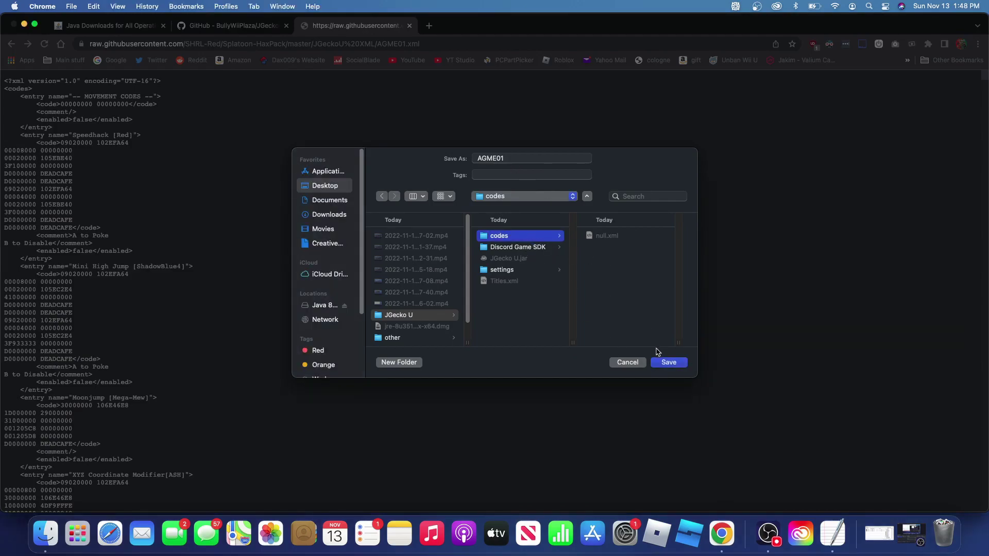
left_click(671, 367)
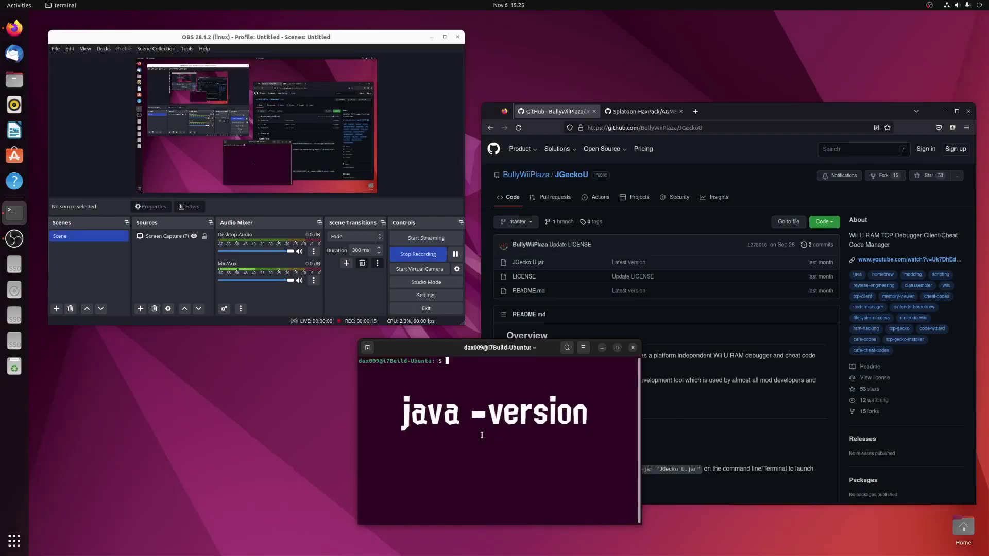
Check the installed Java version on Ubuntu with java -version.
type("ava -versio")
type("n")
key("Return")
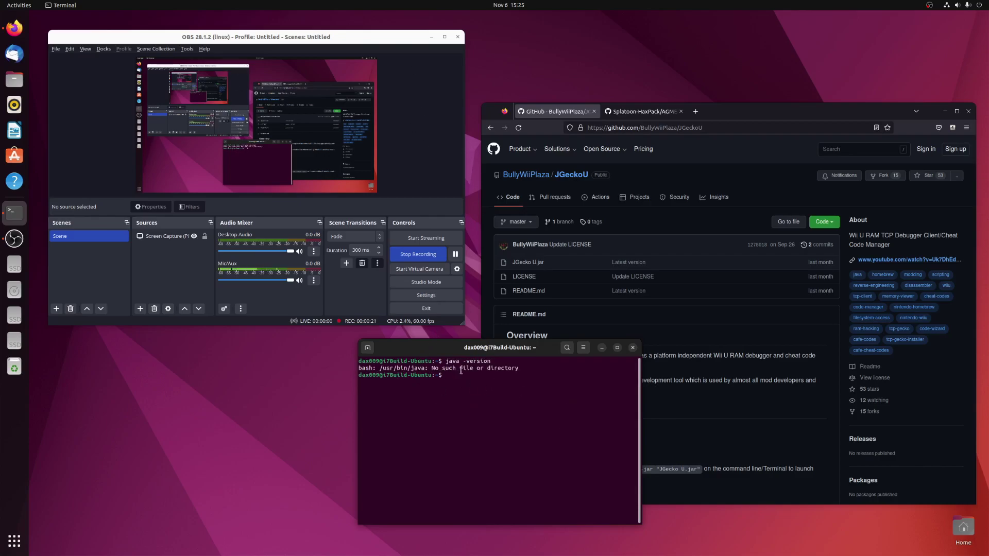
Install the Java runtime with sudo apt install default-jre, agreeing to continue.
type("su")
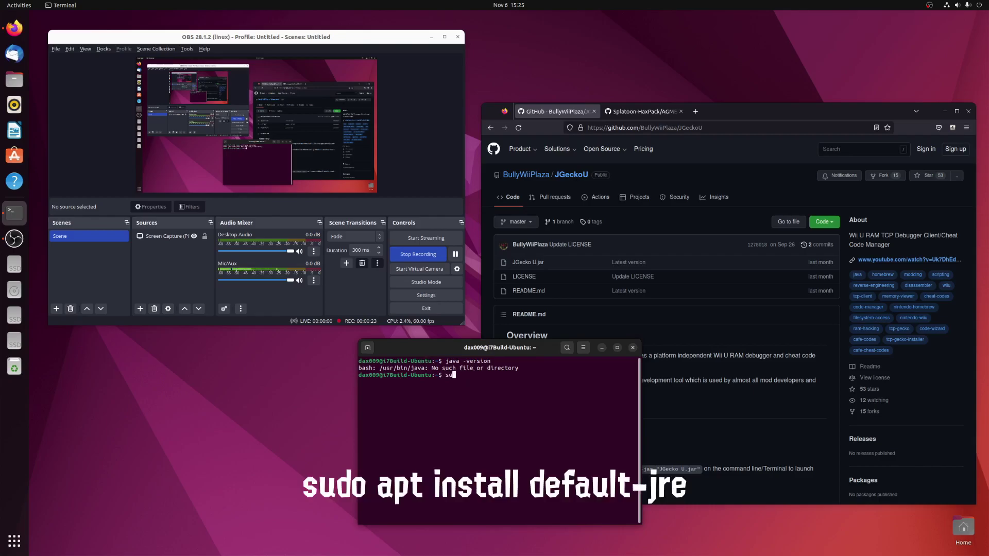
type("do apt install default-jre")
key("Return")
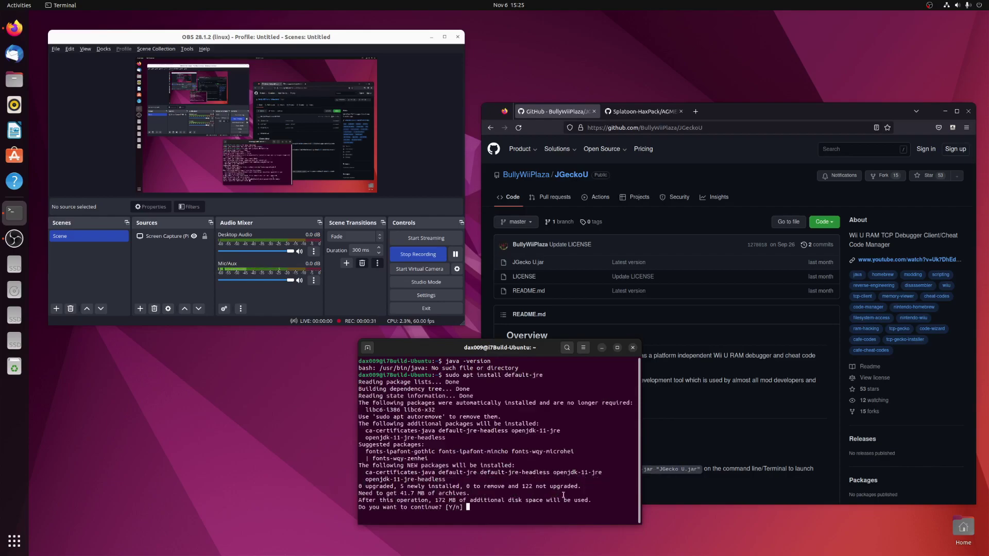
type("y")
key("Return")
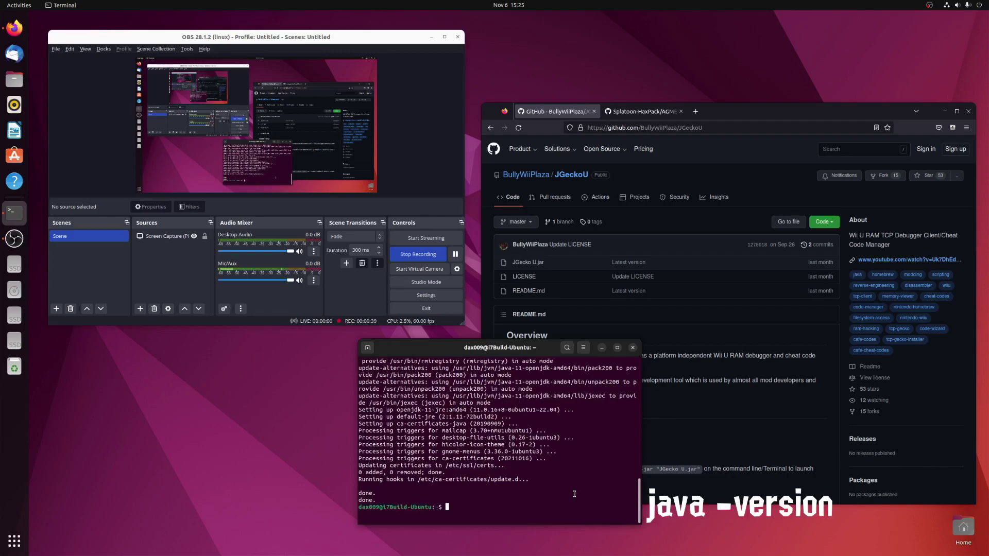
Verify the Java installation by running java -version again and examine the reported version lines.
type("java -version")
key("Return")
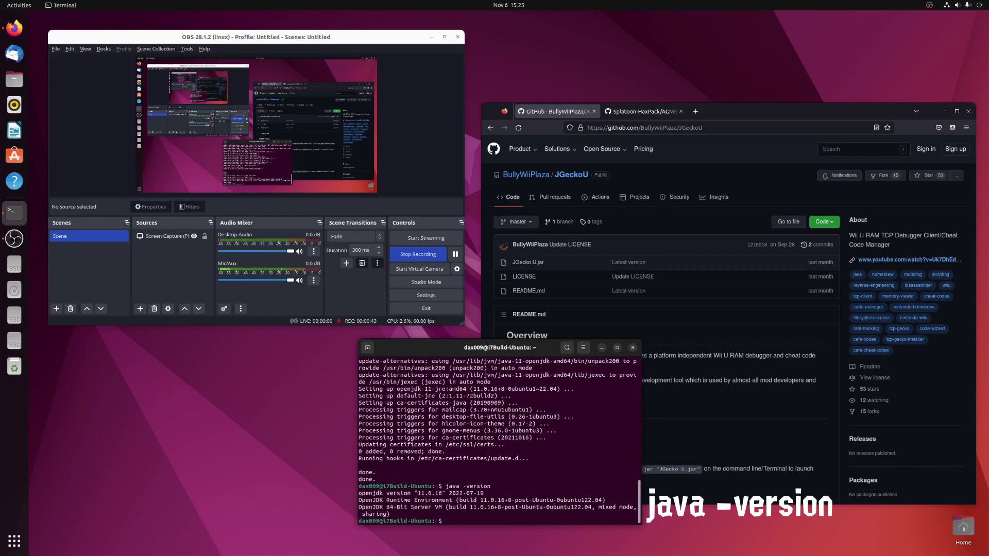
left_click_drag(405, 514, 361, 493)
left_click(378, 498)
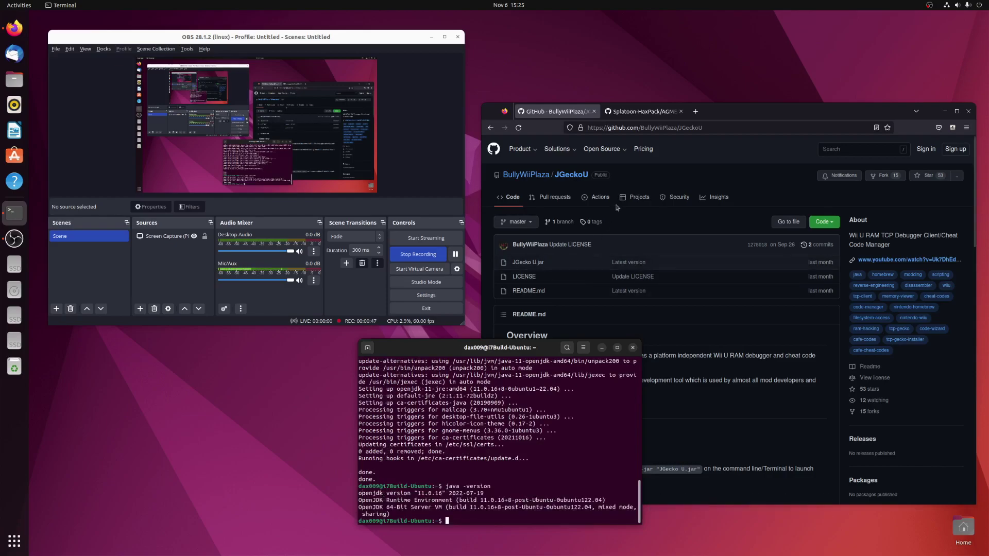
Download JGecko U.jar through the readme's PC side link in Firefox and move it into the JGecko U folder in Downloads.
left_click(657, 178)
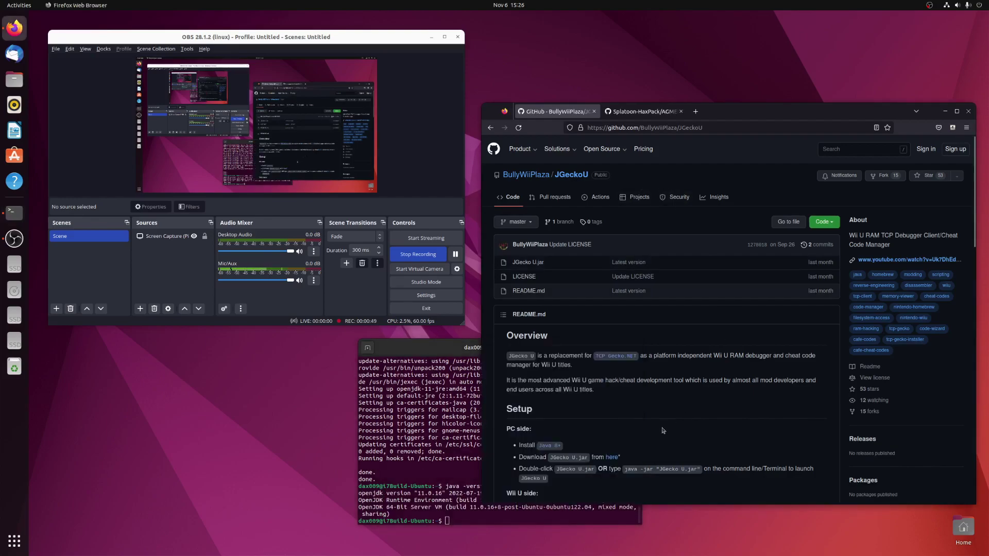
scroll(664, 430, "down", 1)
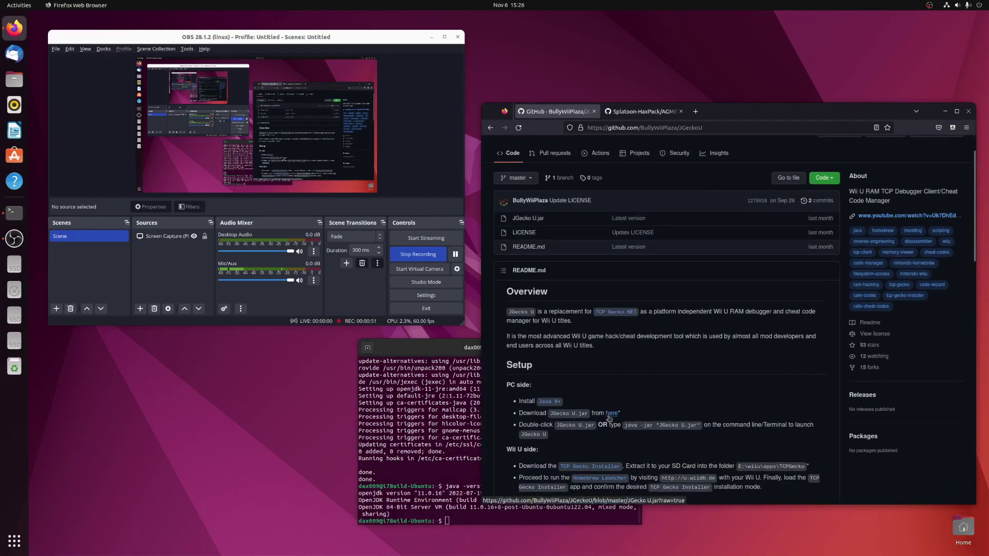
left_click(611, 414)
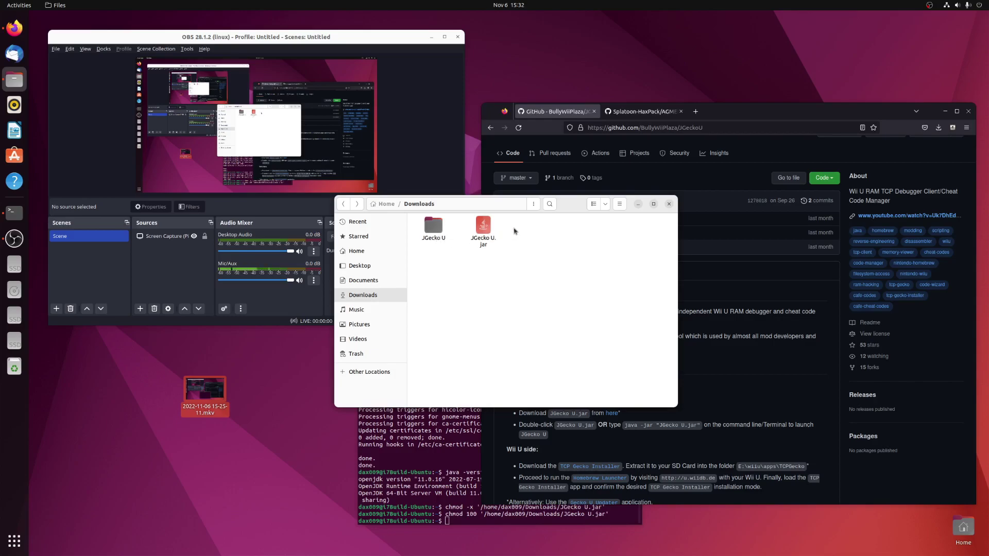
left_click_drag(499, 233, 440, 230)
double_click(436, 229)
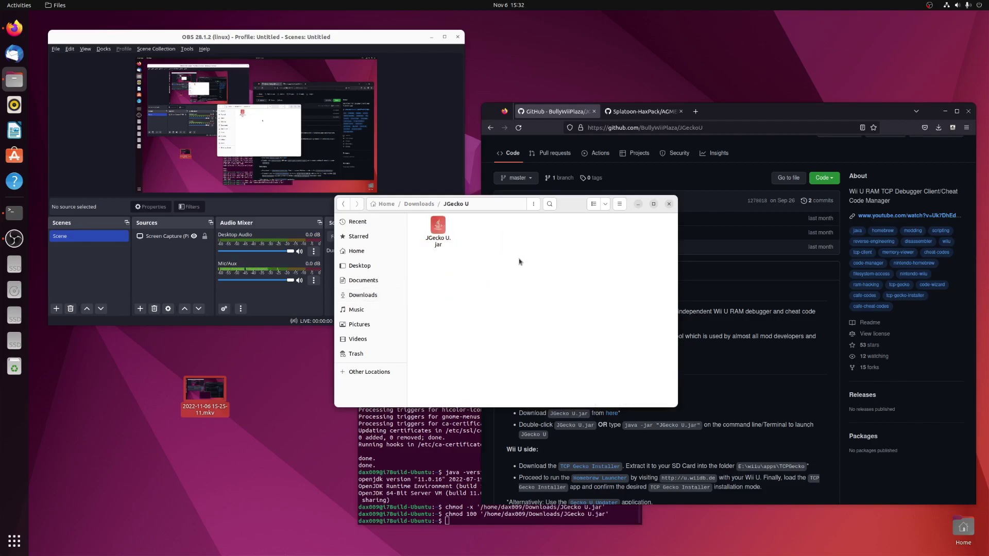
Allow JGecko U.jar to be executed as a program in its file properties.
right_click(438, 226)
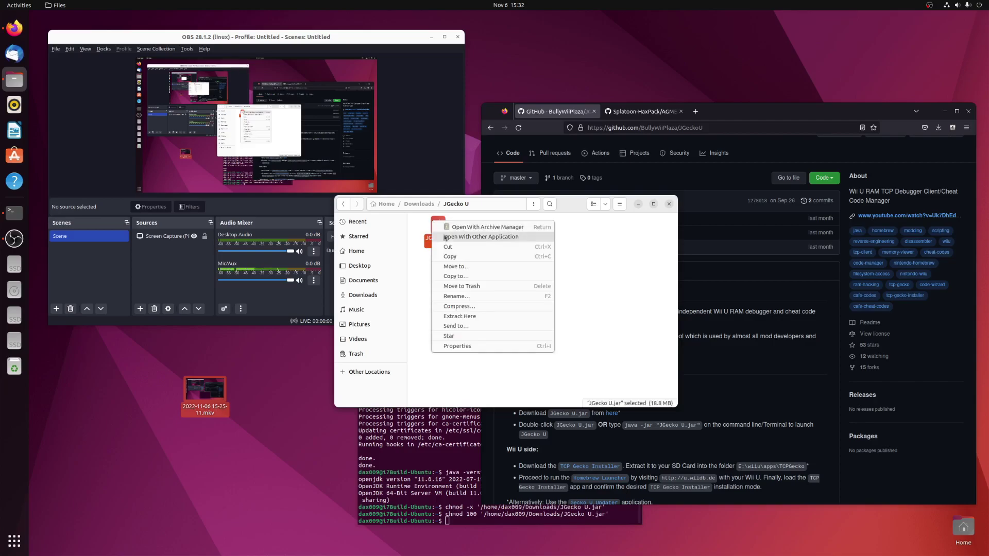
left_click(483, 347)
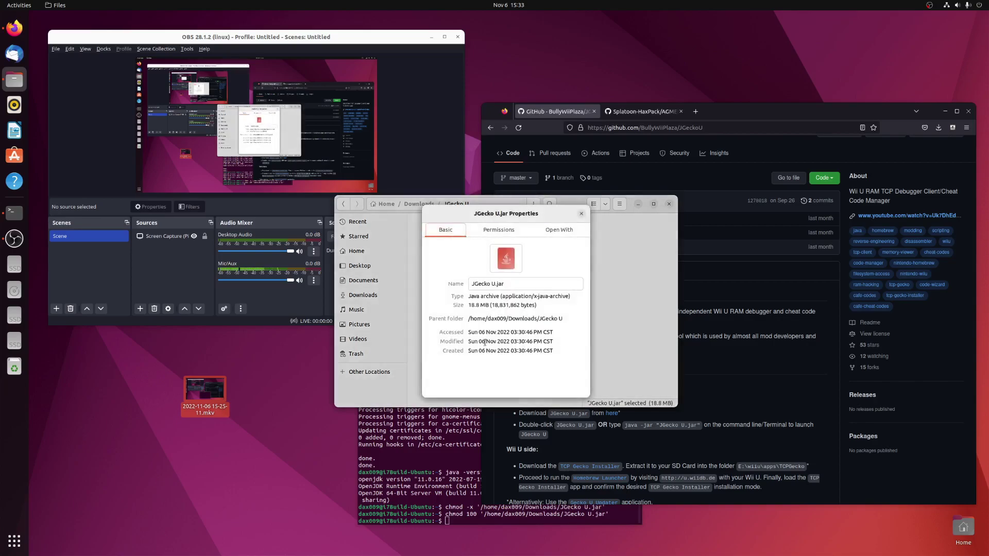
left_click(498, 230)
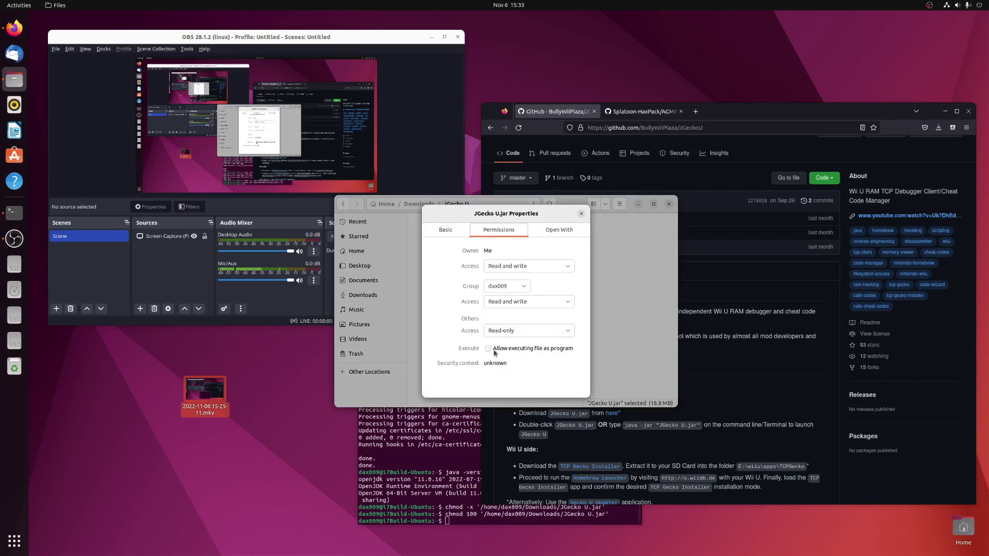
left_click(489, 349)
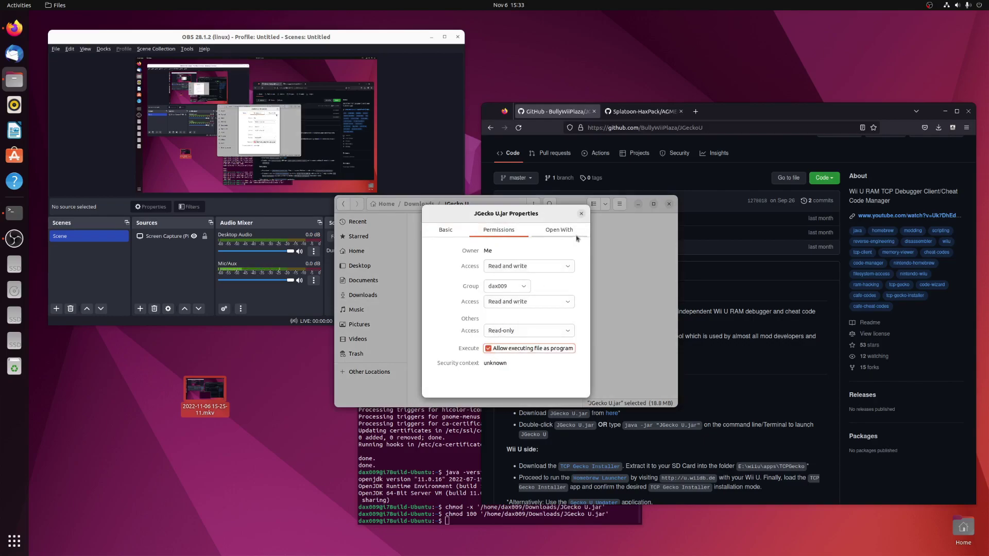
left_click(582, 215)
Open JGecko U.jar with OpenJDK Java 11 Runtime, and close JGecko U once it has started.
right_click(441, 229)
left_click(447, 244)
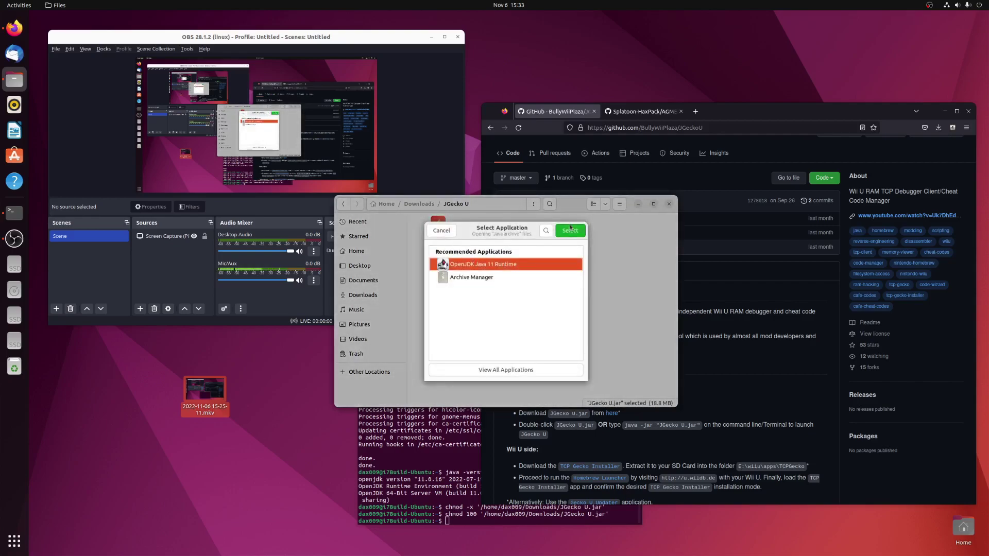
left_click(570, 231)
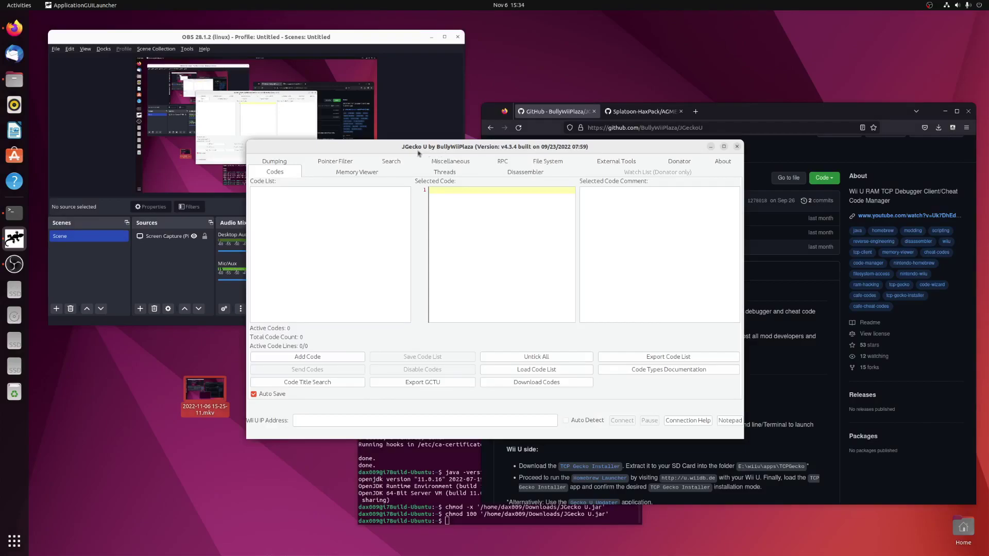
left_click(737, 147)
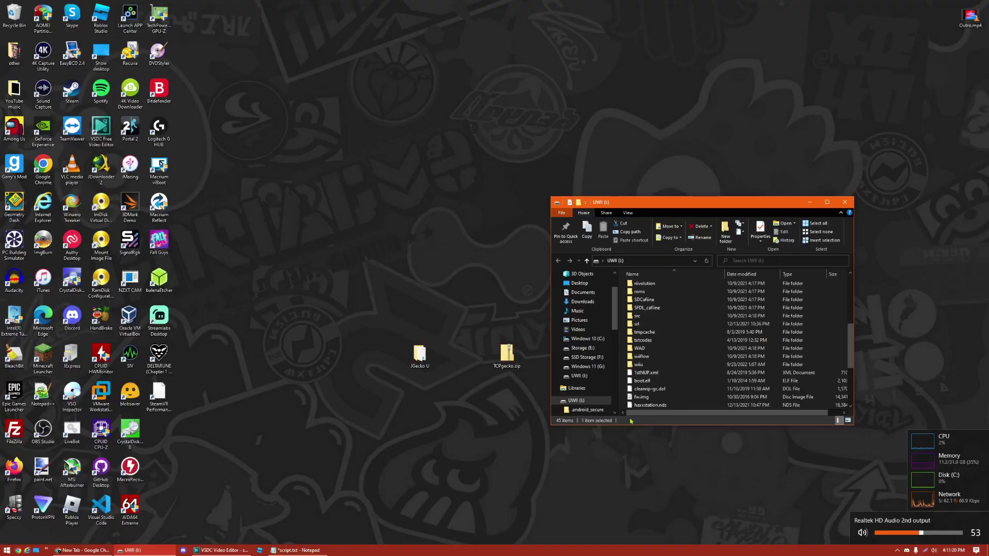
Copy the wiiu folder from TCPgecko.zip to the root of the UWII drive and open the TCPgecko folder within wiiu/apps.
double_click(514, 366)
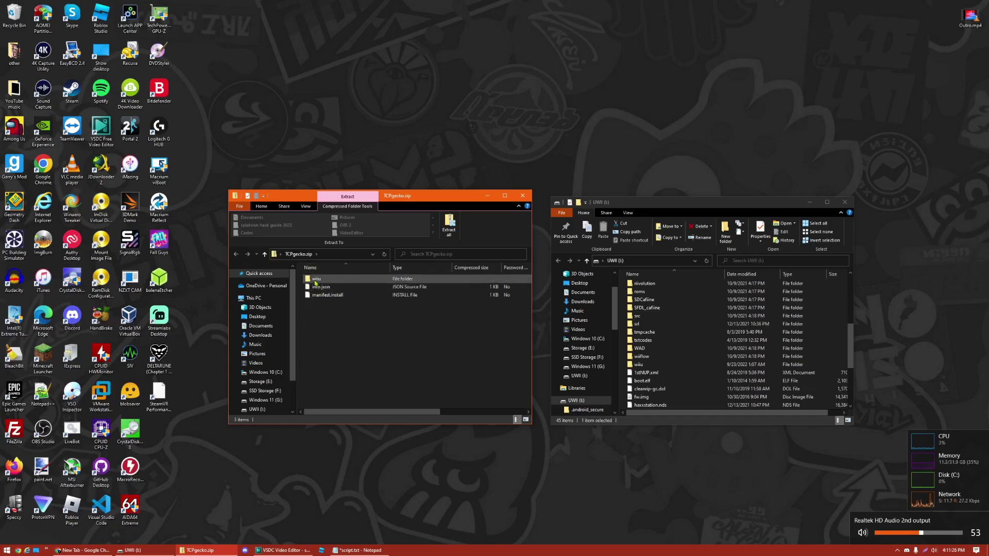
left_click_drag(316, 279, 591, 401)
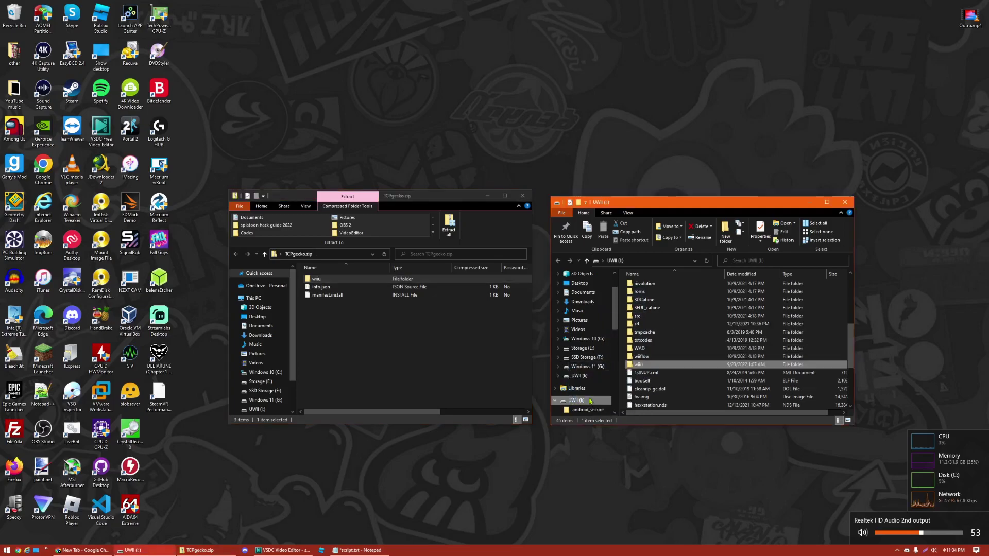
double_click(642, 368)
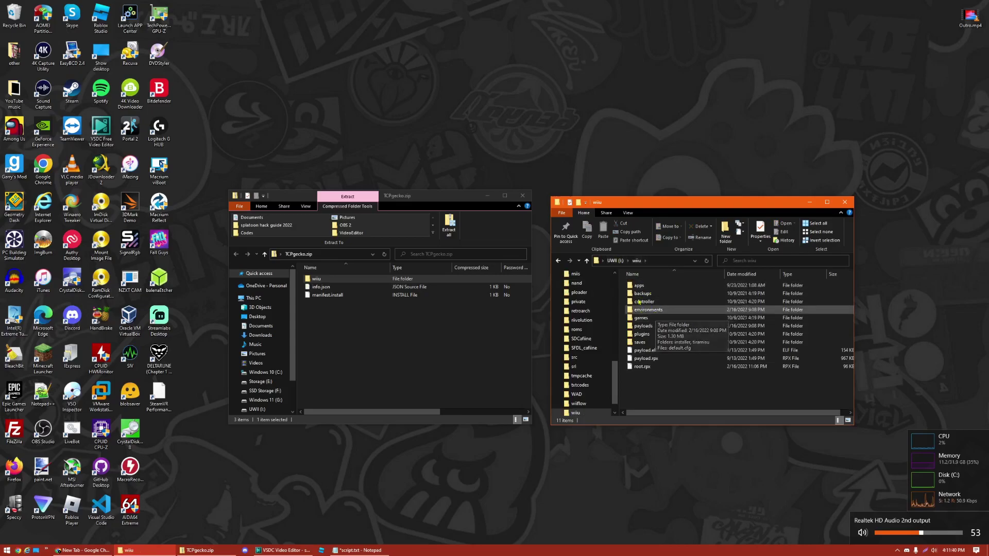
double_click(640, 286)
scroll(660, 317, "down", 3)
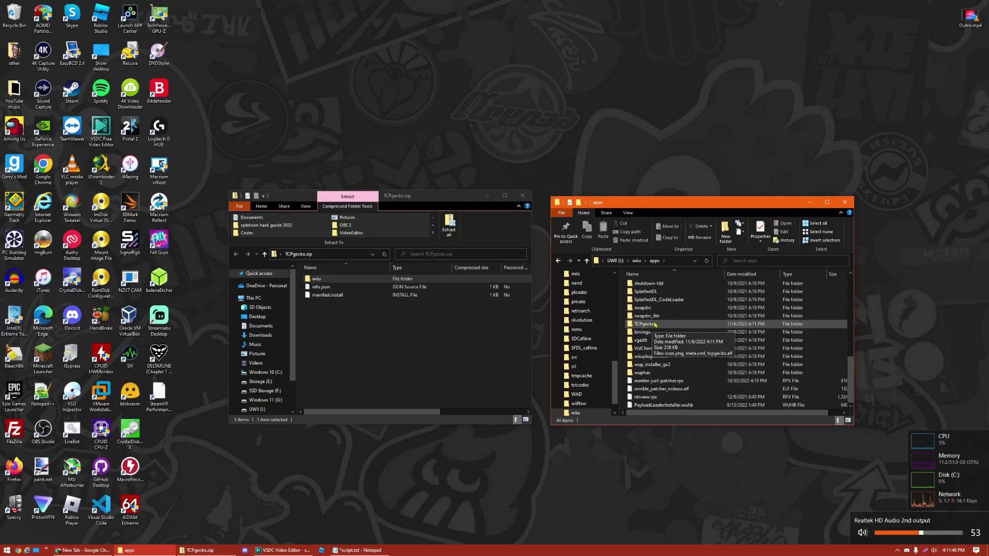
double_click(655, 325)
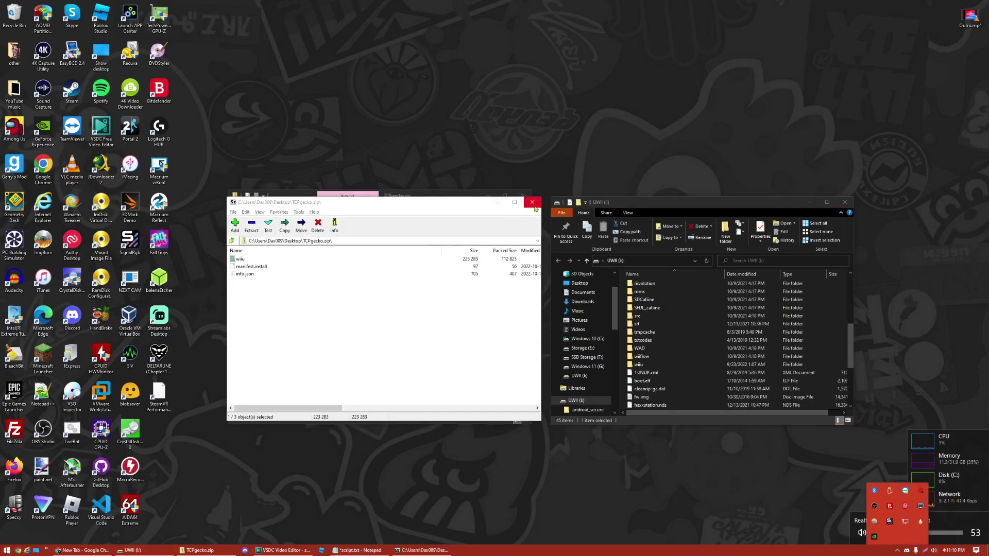
Close the archive manager window, open TCPgecko.zip in File Explorer and copy its wiiu folder onto the UWII drive.
left_click(533, 203)
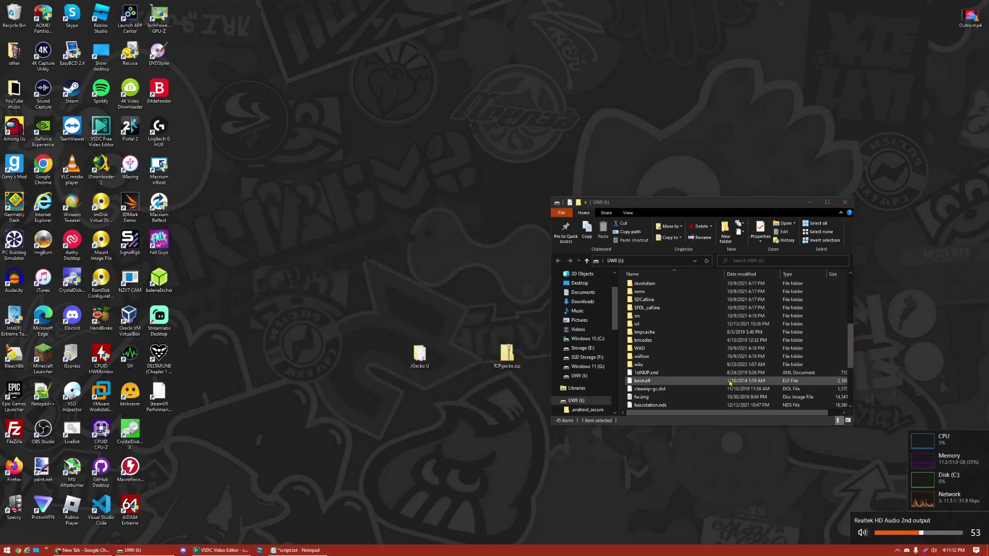
left_click(639, 422)
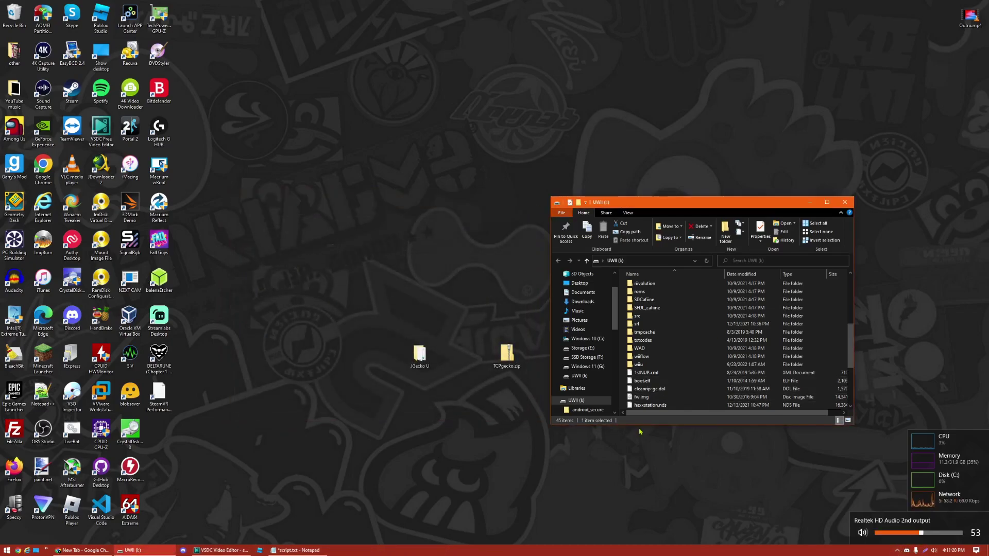
double_click(514, 366)
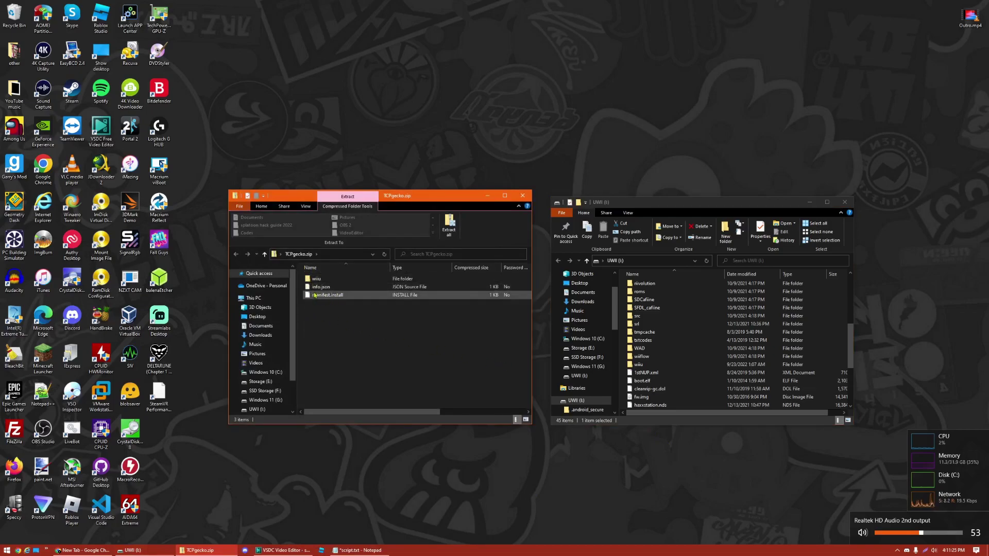
left_click_drag(316, 279, 579, 402)
left_click_drag(579, 401, 578, 401)
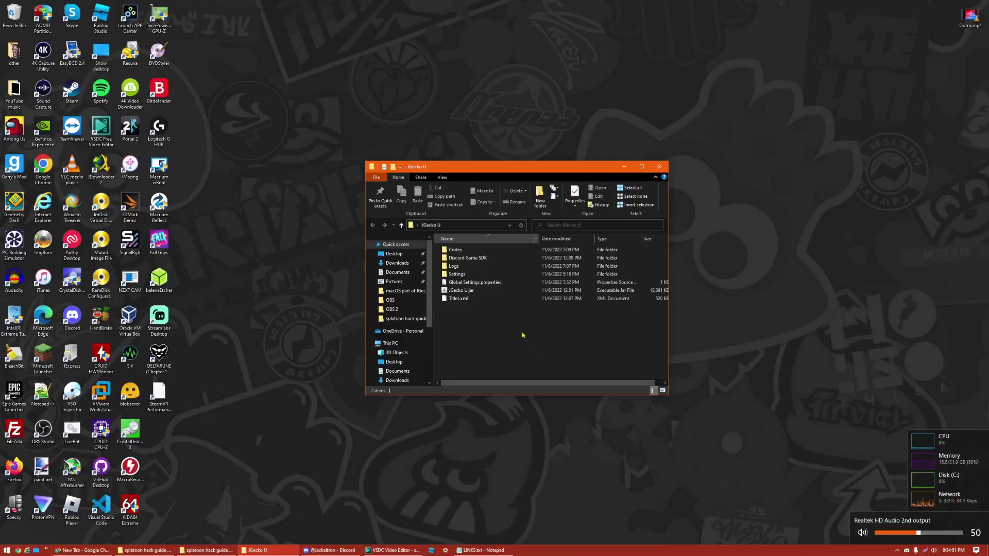
Launch JGecko U.jar from the JGecko U folder and connect it to the Wii U's IP address.
left_click(480, 291)
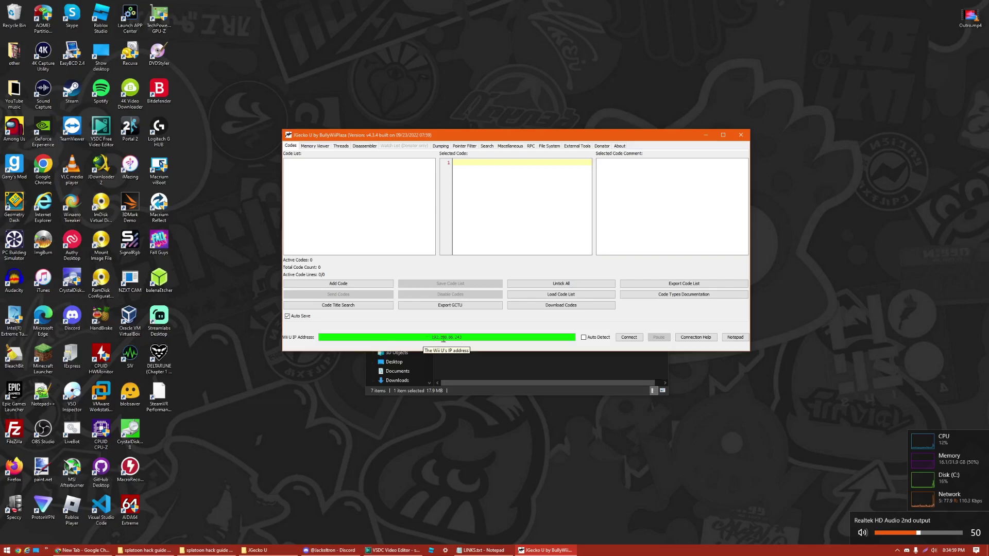
left_click(625, 338)
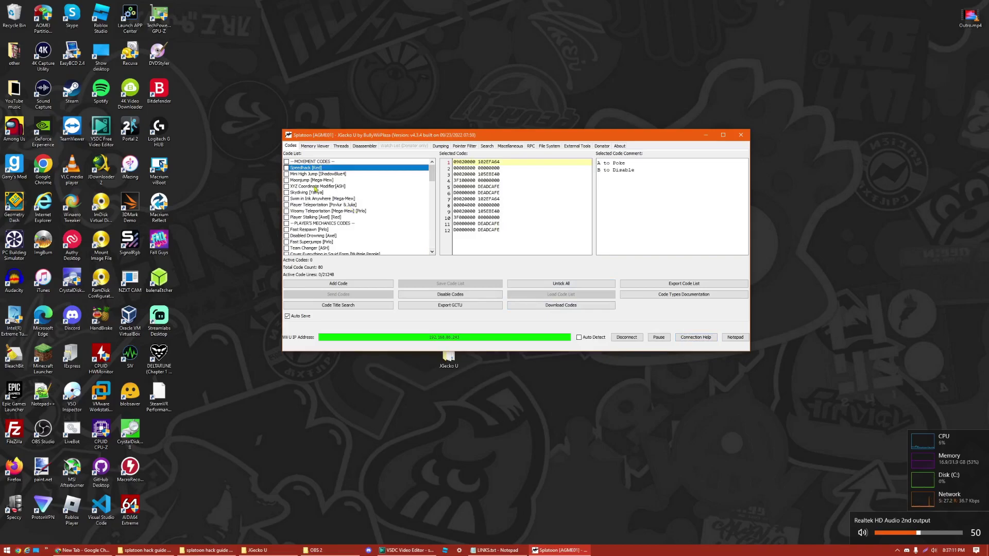
Enable the Speedhack, Swim in Ink Anywhere and Woomy Teleportation codes in the code list.
left_click(286, 168)
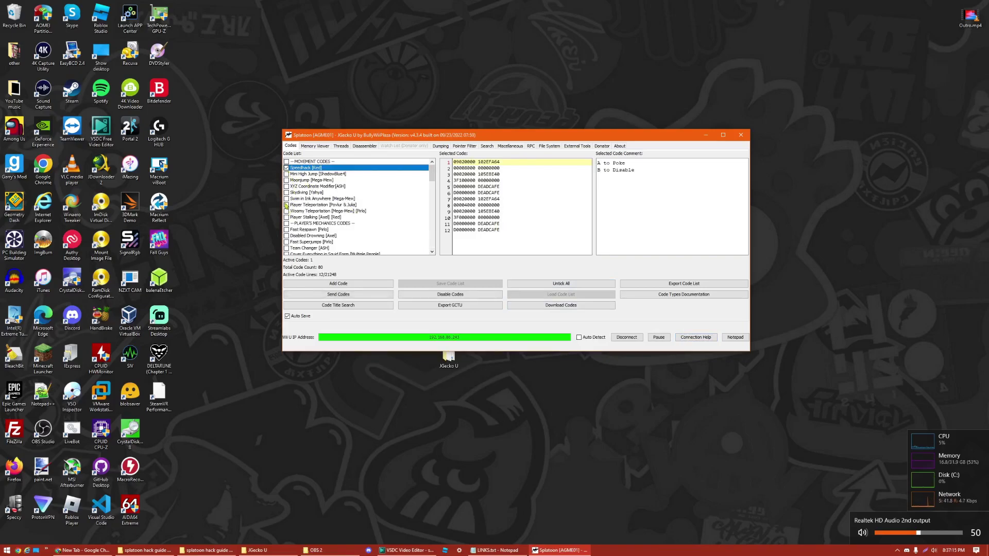
left_click(287, 199)
left_click(286, 211)
Enable more codes further down the list, including Disable Enemy Spawn Barrier and Unblocked Home Menu Button, and send all ticked codes to the Wii U.
scroll(287, 207, "down", 3)
left_click(287, 205)
scroll(286, 207, "down", 3)
left_click(286, 205)
left_click(287, 204)
scroll(287, 205, "down", 3)
left_click(287, 204)
scroll(287, 204, "down", 3)
left_click(287, 205)
scroll(289, 207, "down", 3)
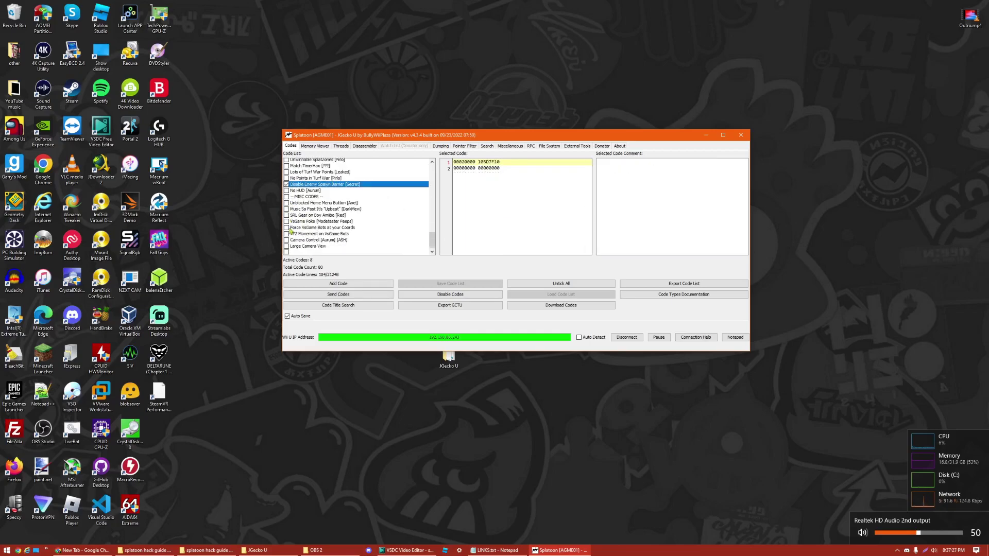
left_click(286, 203)
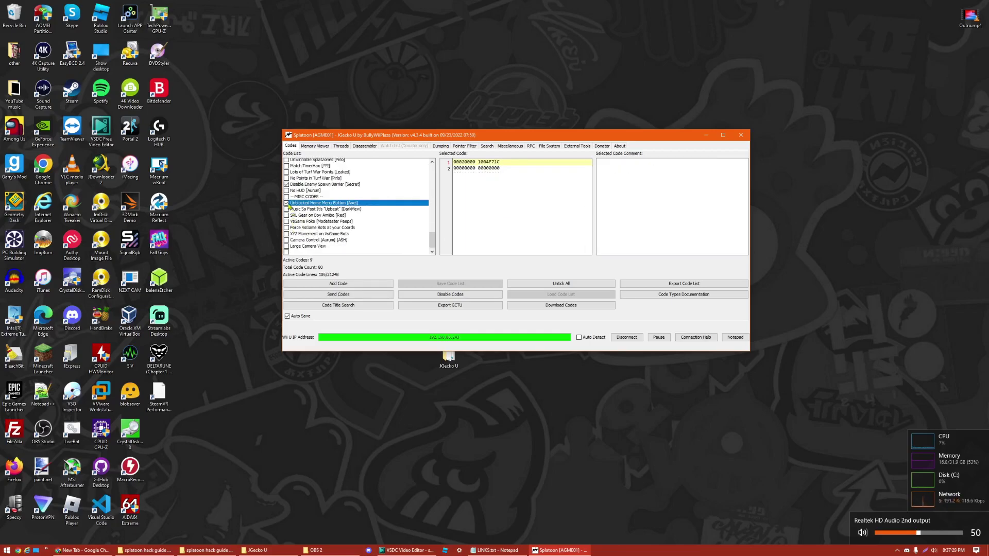
left_click(329, 296)
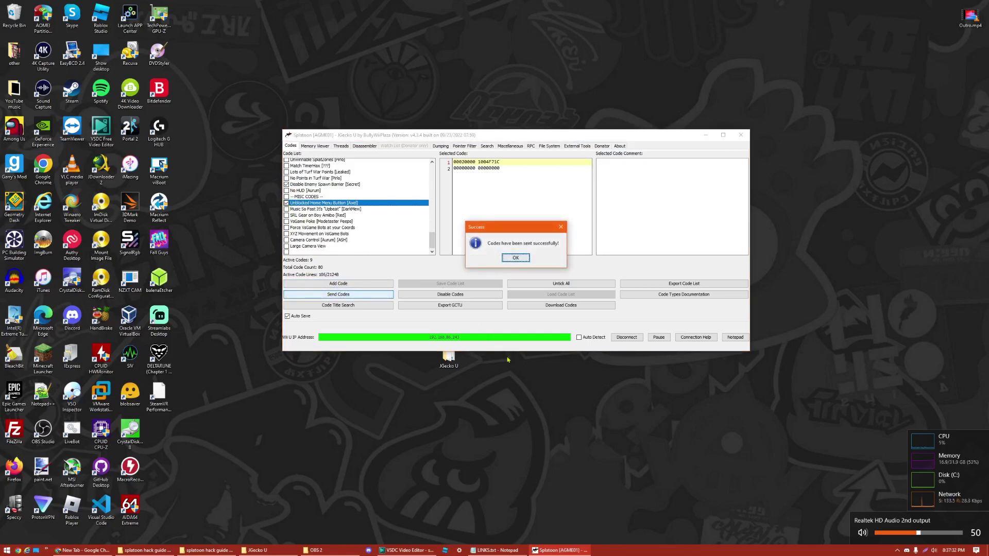